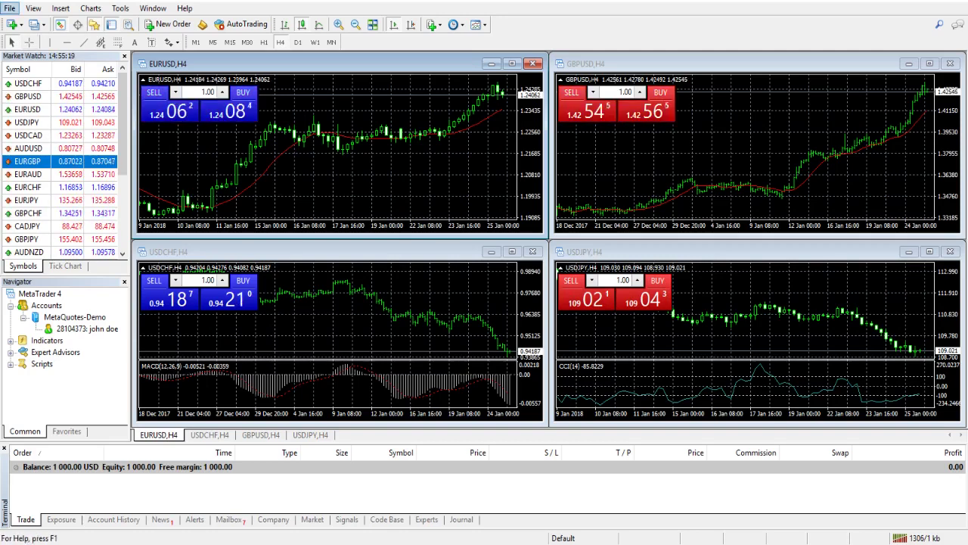
- Show MetaTrader 4's File menu to reach the Open Data Folder command
{"action": "key", "text": "alt+f"}
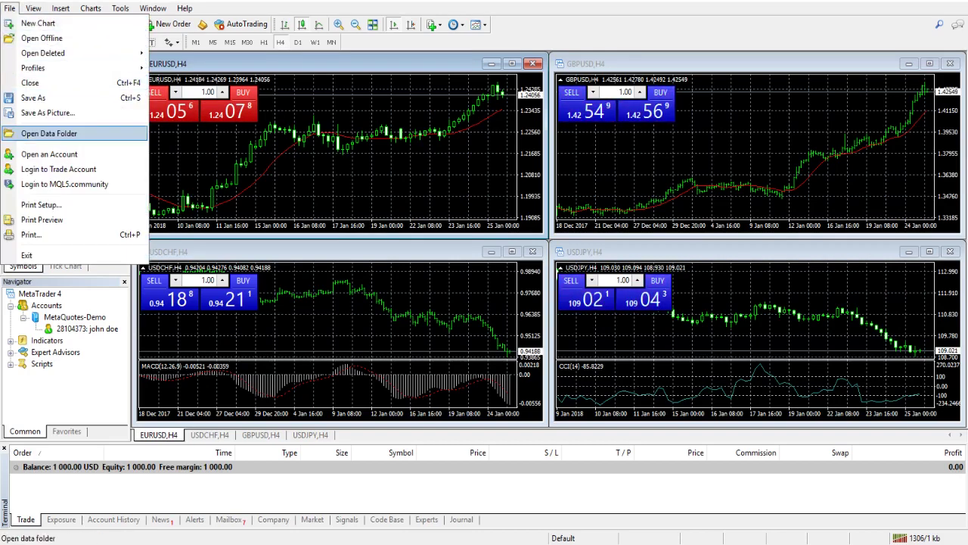
- Open the terminal's data folder and a second Explorer window at C:\Program Files (x86)
{"action": "left_click", "coordinate": [49, 133]}
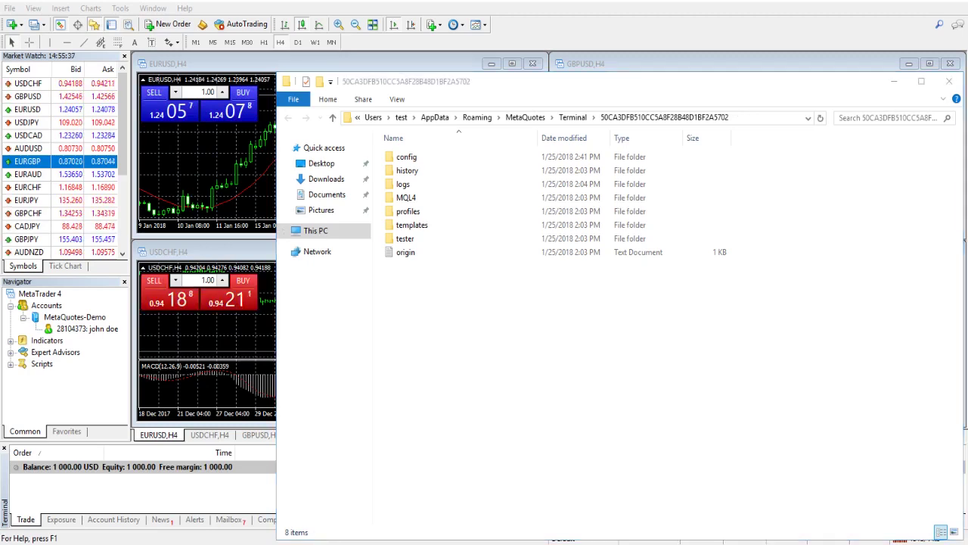
{"action": "right_click", "coordinate": [103, 543]}
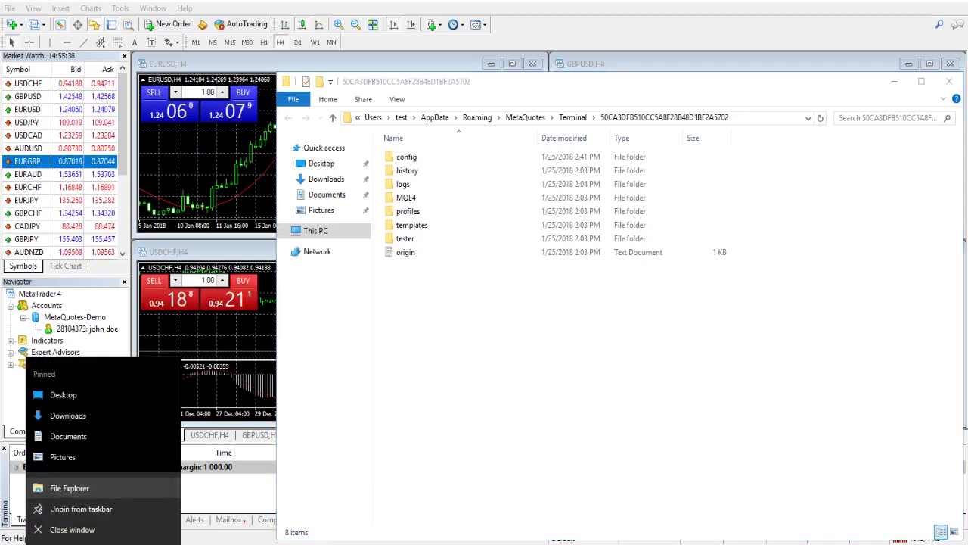
{"action": "left_click", "coordinate": [76, 488]}
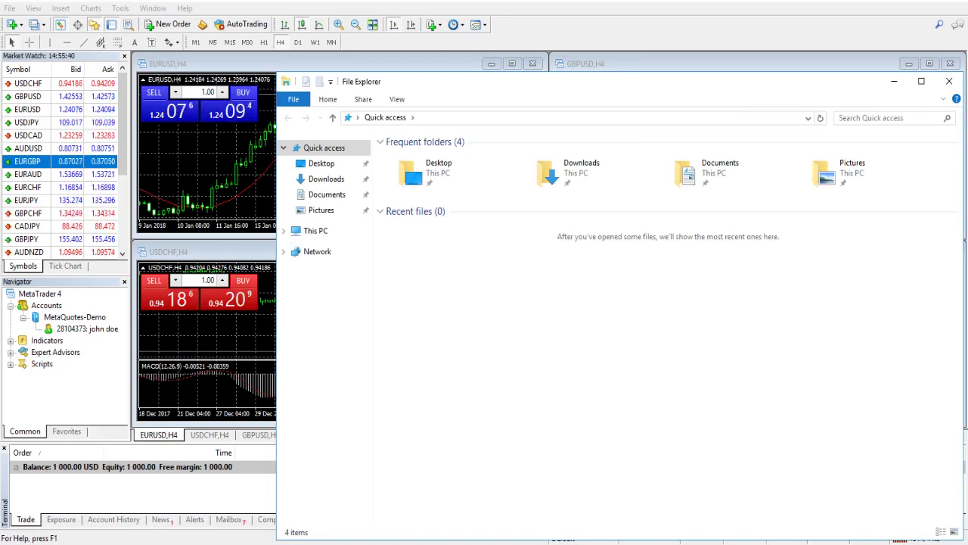
{"action": "left_click", "coordinate": [316, 230]}
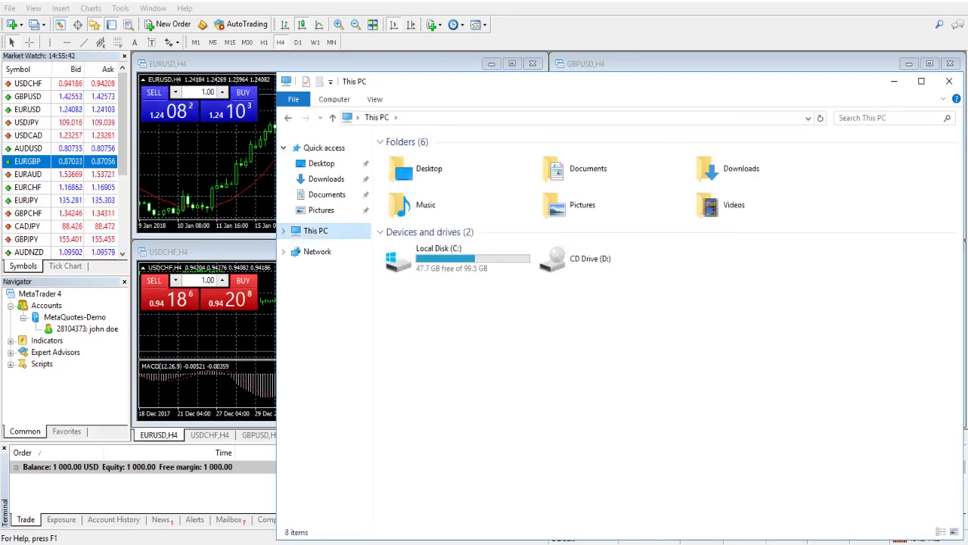
{"action": "double_click", "coordinate": [447, 258]}
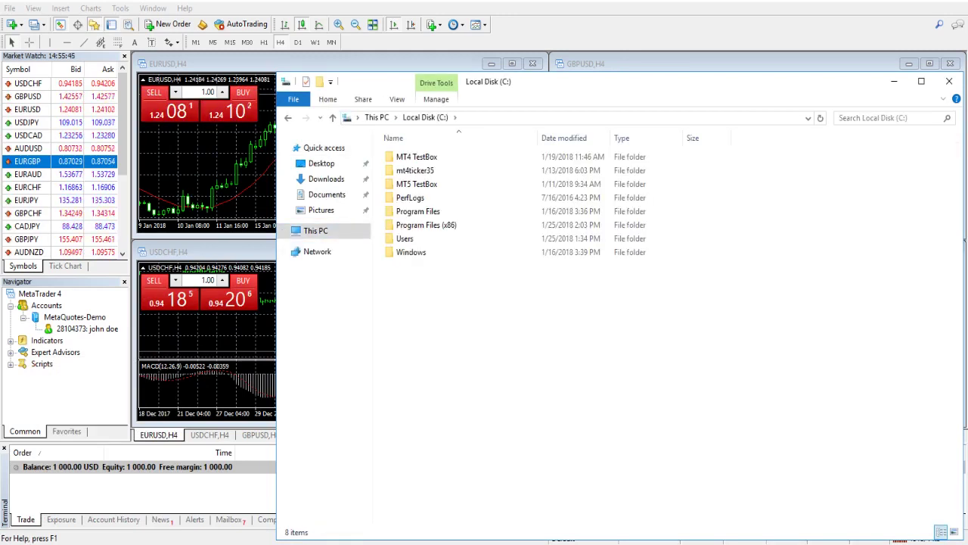
{"action": "double_click", "coordinate": [425, 225]}
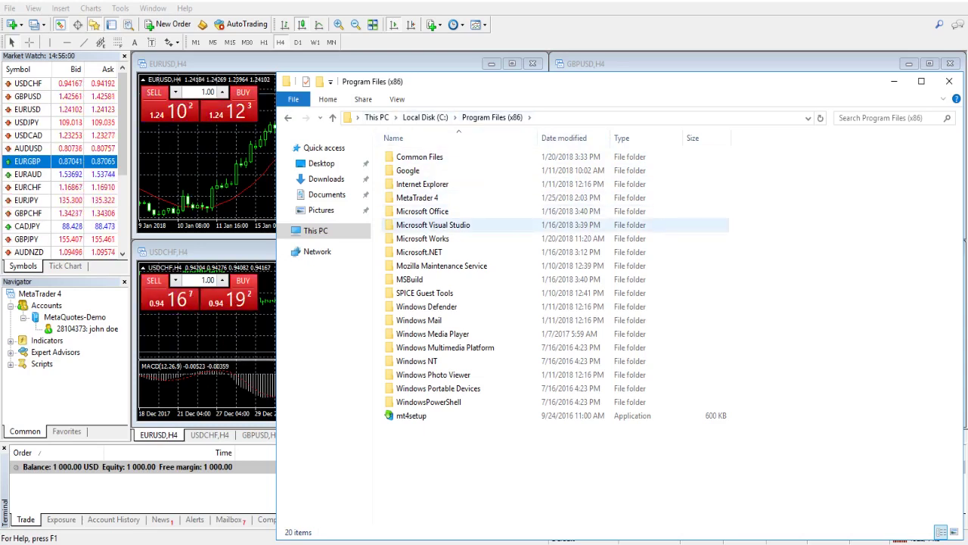
- Arrange both Explorer windows and look inside the MetaTrader 4 install folder
{"action": "left_click", "coordinate": [417, 197]}
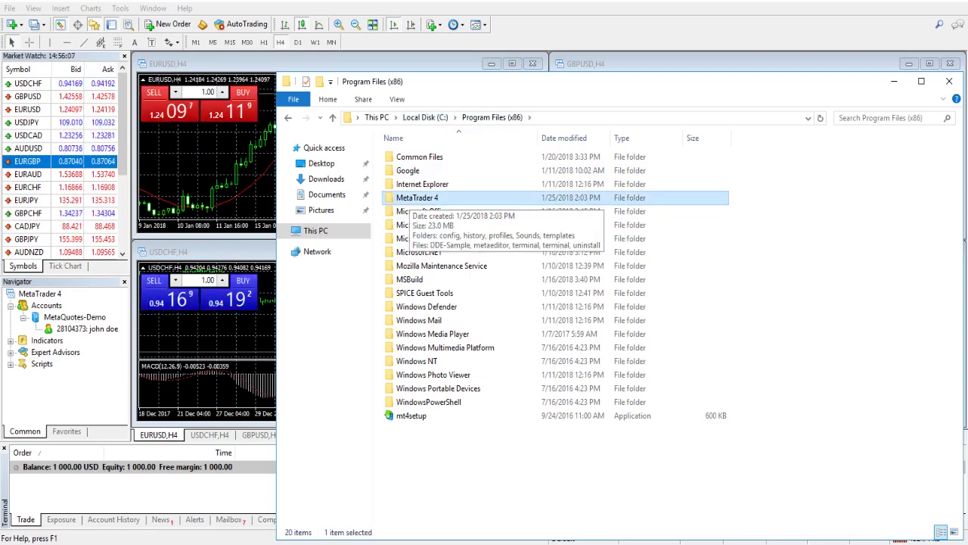
{"action": "left_click", "coordinate": [114, 540]}
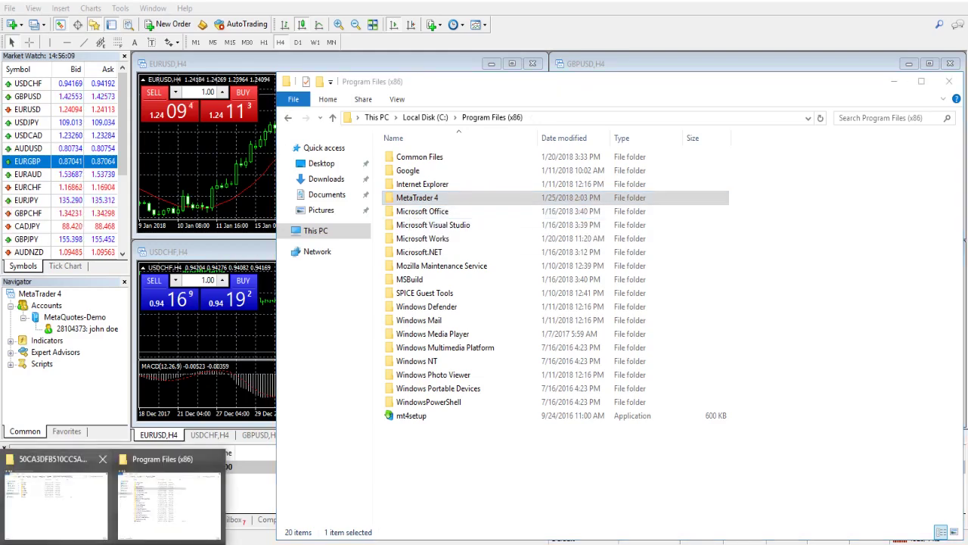
{"action": "left_click", "coordinate": [56, 499]}
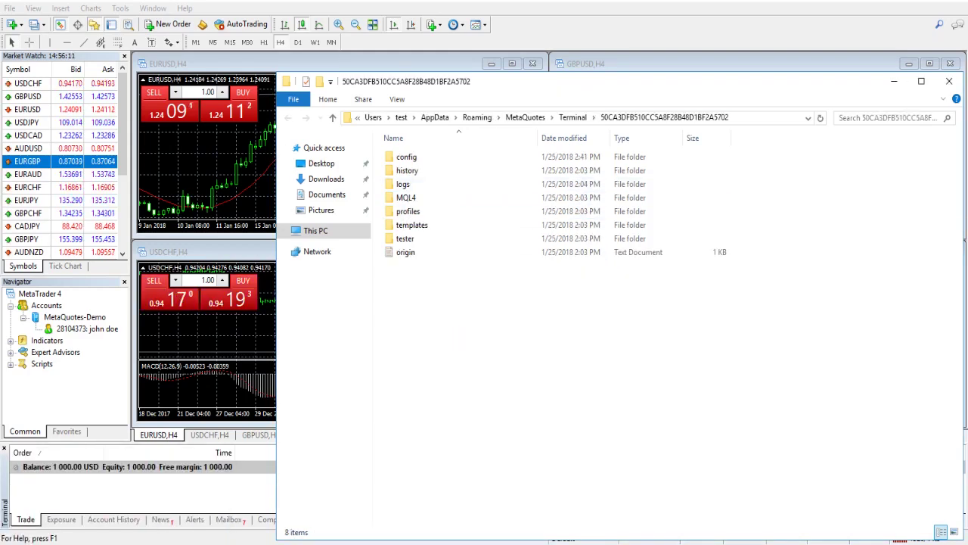
{"action": "left_click_drag", "start_coordinate": [605, 85], "coordinate": [376, 0]}
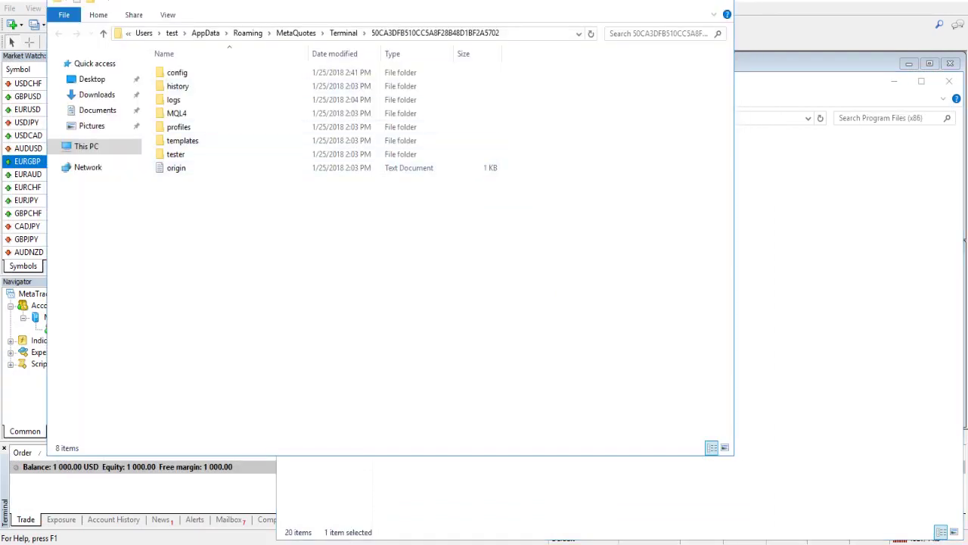
{"action": "key", "text": "alt+Tab"}
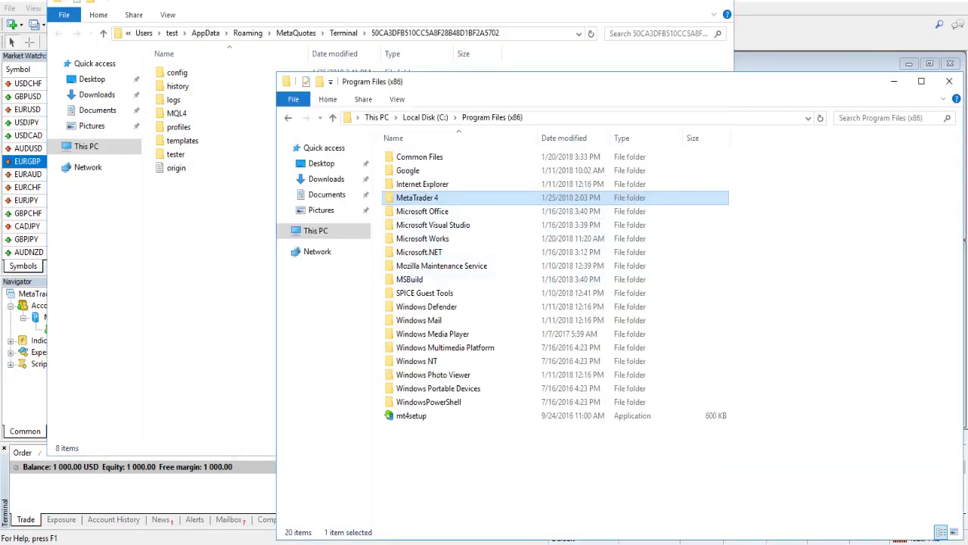
{"action": "key", "text": "F2"}
{"action": "key", "text": "Escape"}
{"action": "key", "text": "Return"}
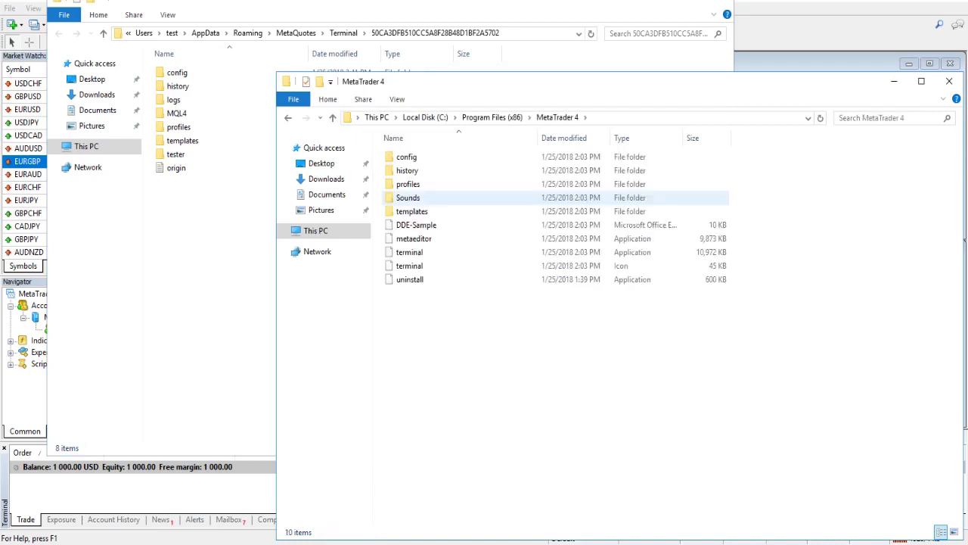
{"action": "left_click", "coordinate": [493, 117]}
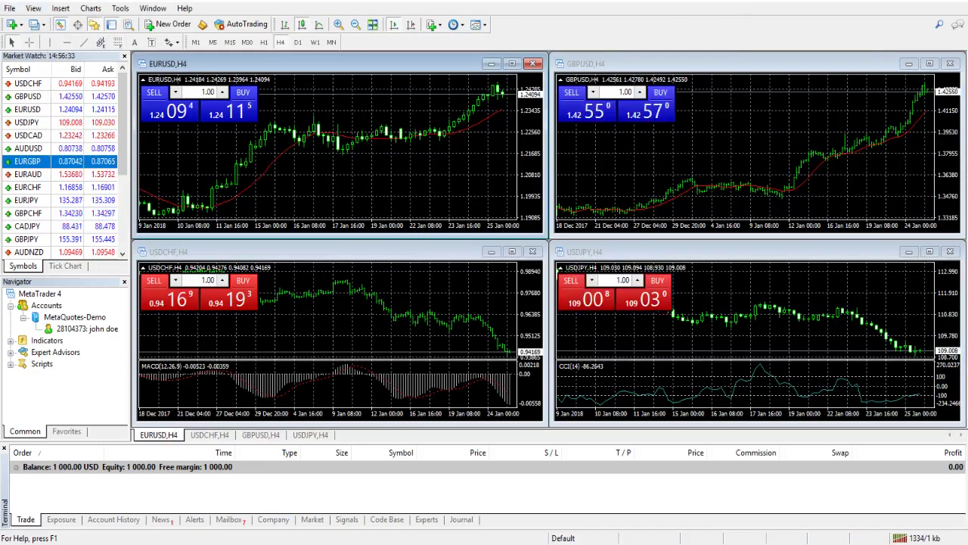
- Create a desktop folder named TestingPlatforms, open it, and reposition and shrink its window
{"action": "left_click", "coordinate": [10, 9]}
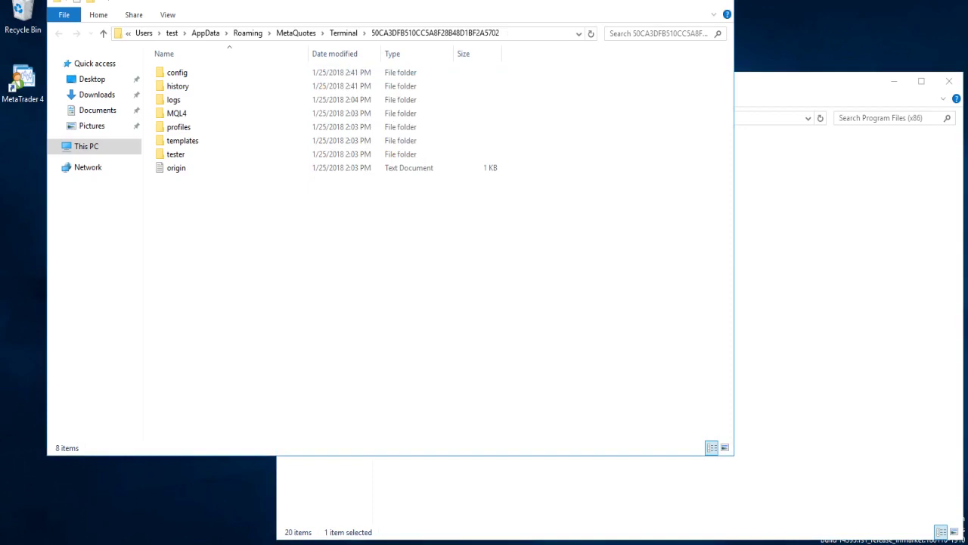
{"action": "right_click", "coordinate": [81, 487]}
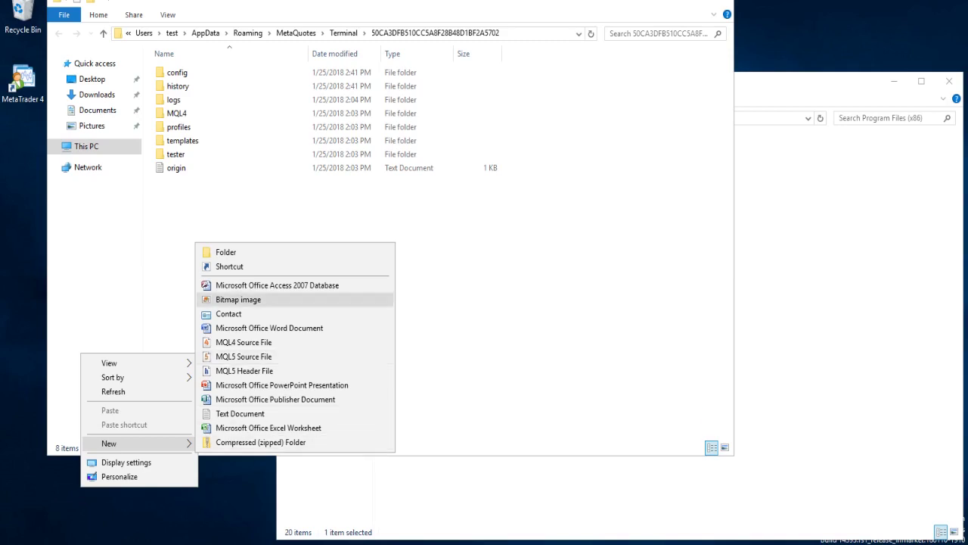
{"action": "left_click", "coordinate": [225, 251]}
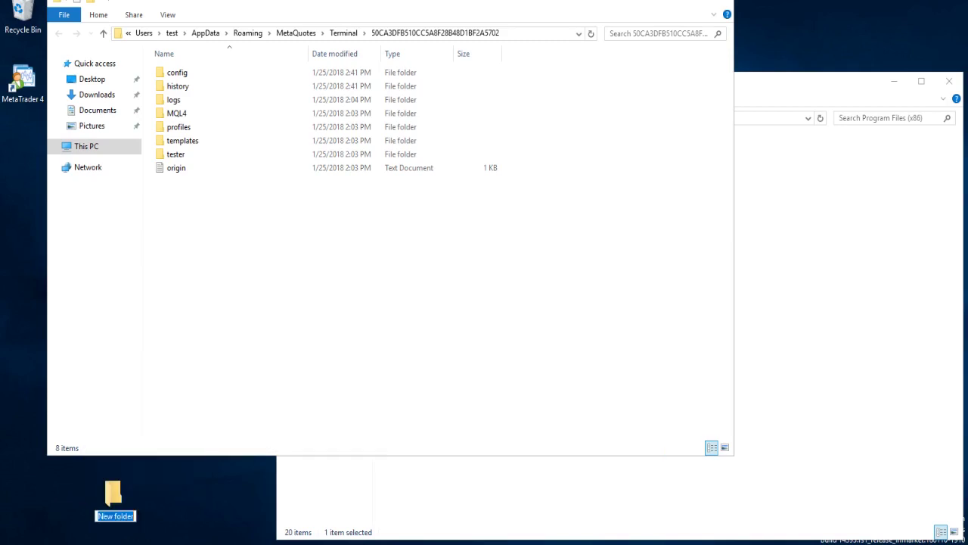
{"action": "type", "text": "Tes"}
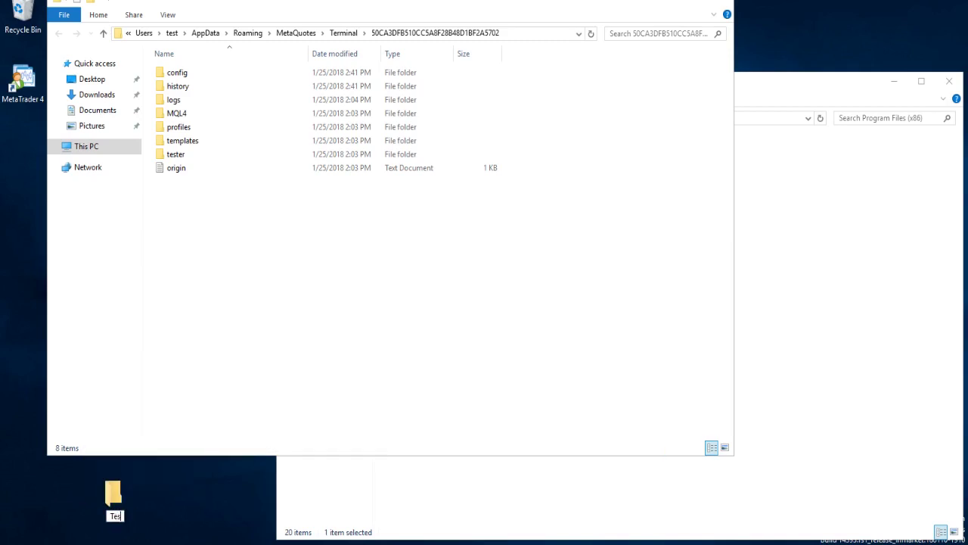
{"action": "type", "text": "tingPlatforms"}
{"action": "key", "text": "Return"}
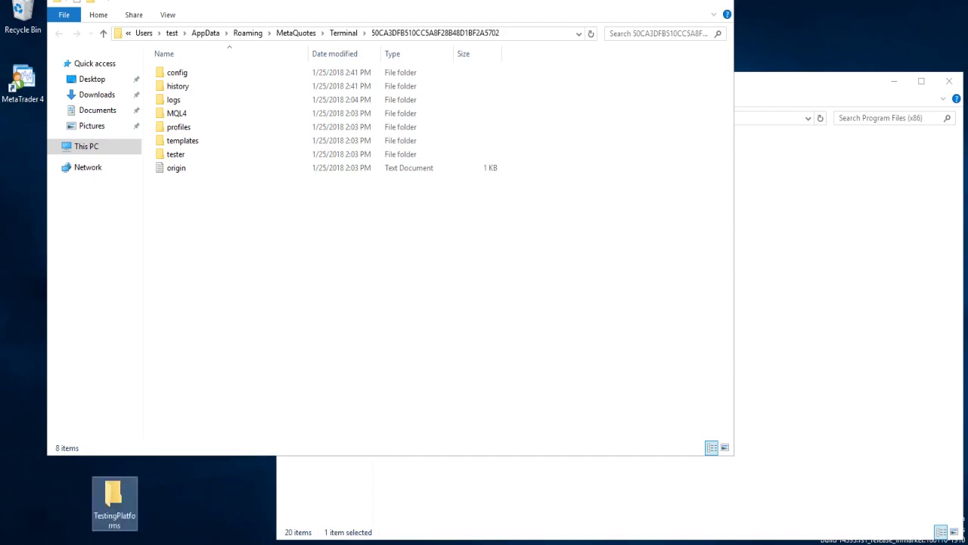
{"action": "key", "text": "Return"}
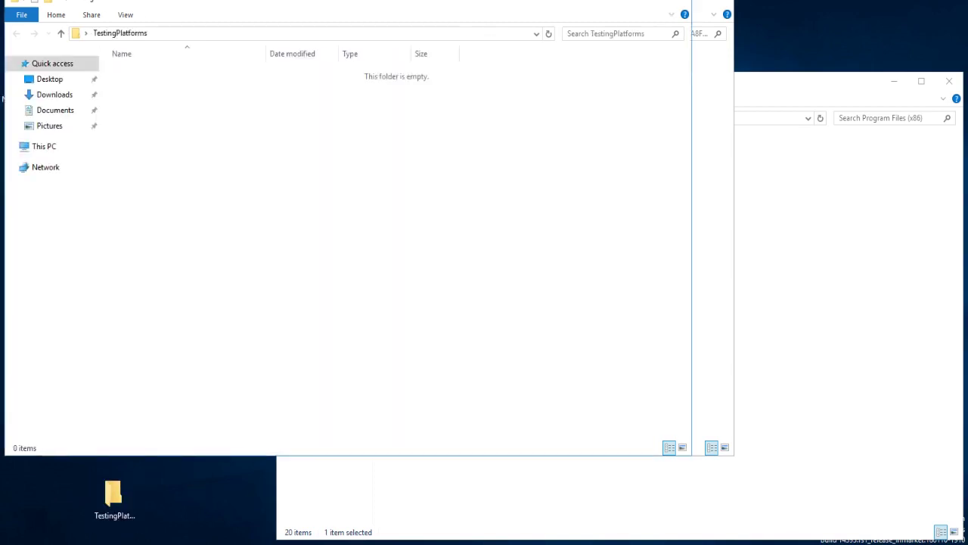
{"action": "left_click_drag", "start_coordinate": [474, 2], "coordinate": [473, 63]}
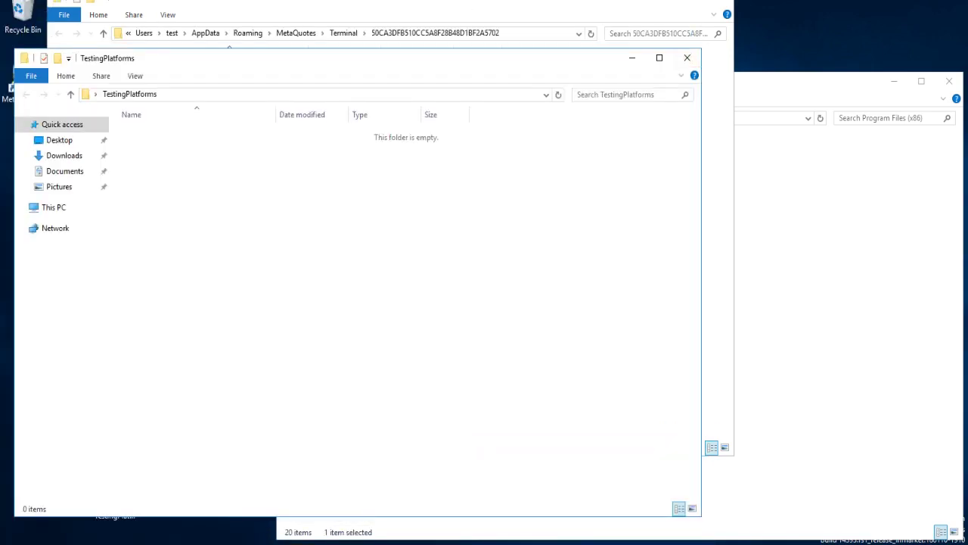
{"action": "left_click_drag", "start_coordinate": [701, 49], "coordinate": [656, 137]}
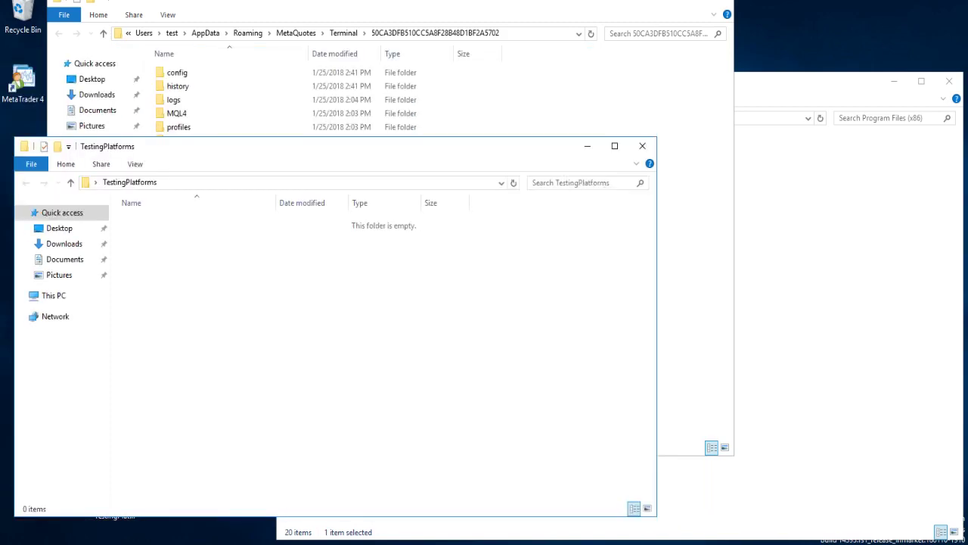
- Create and open an 'MT4 test1' subfolder inside TestingPlatforms
{"action": "right_click", "coordinate": [177, 314]}
{"action": "mouse_move", "coordinate": [242, 470]}
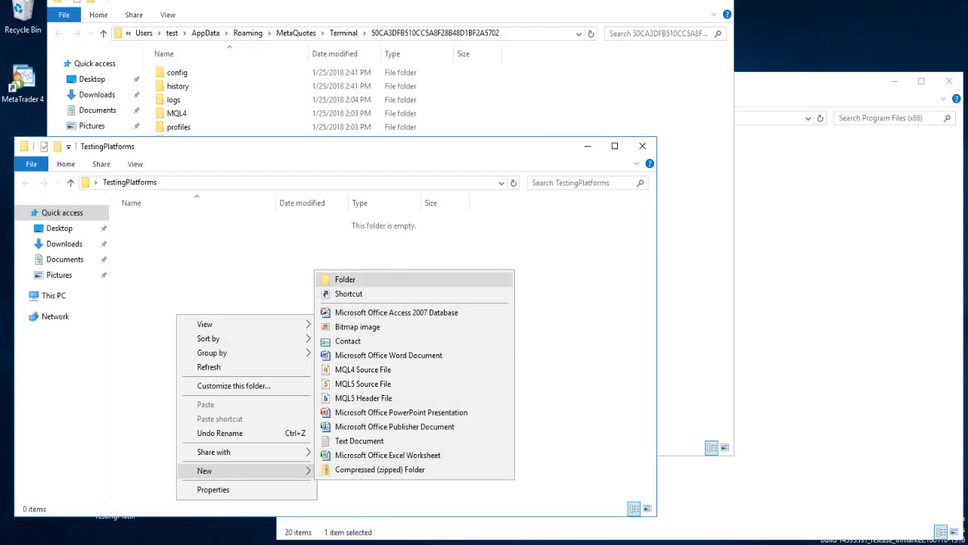
{"action": "left_click", "coordinate": [345, 279]}
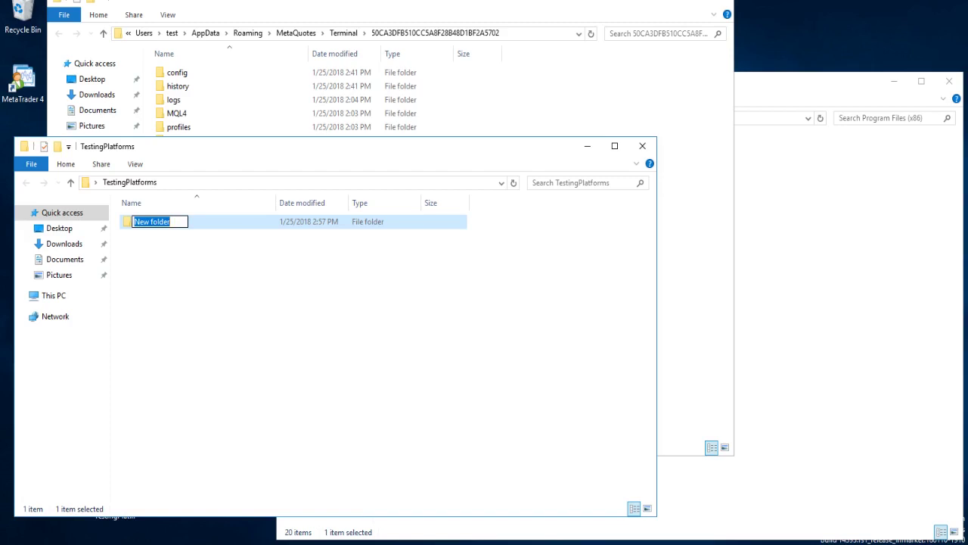
{"action": "type", "text": "MT4"}
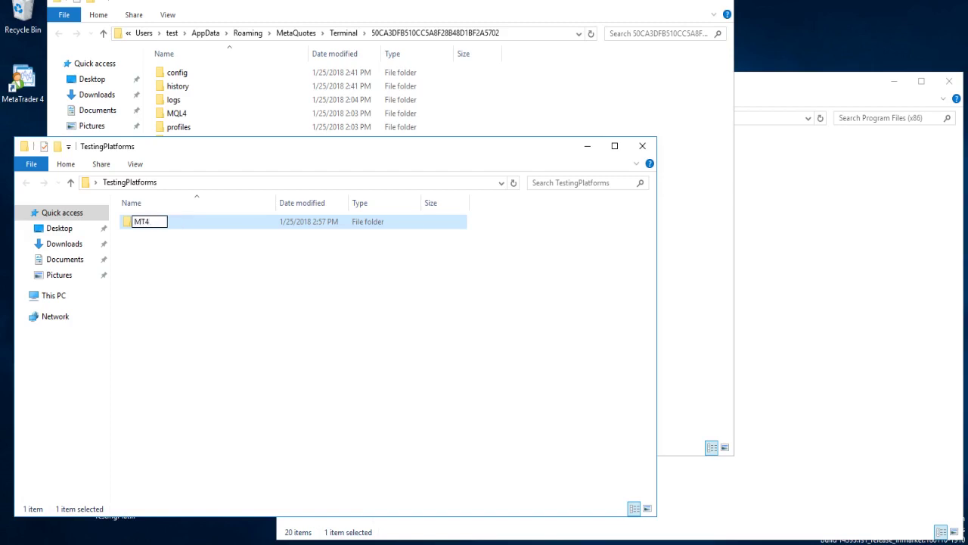
{"action": "type", "text": " test1"}
{"action": "key", "text": "Return"}
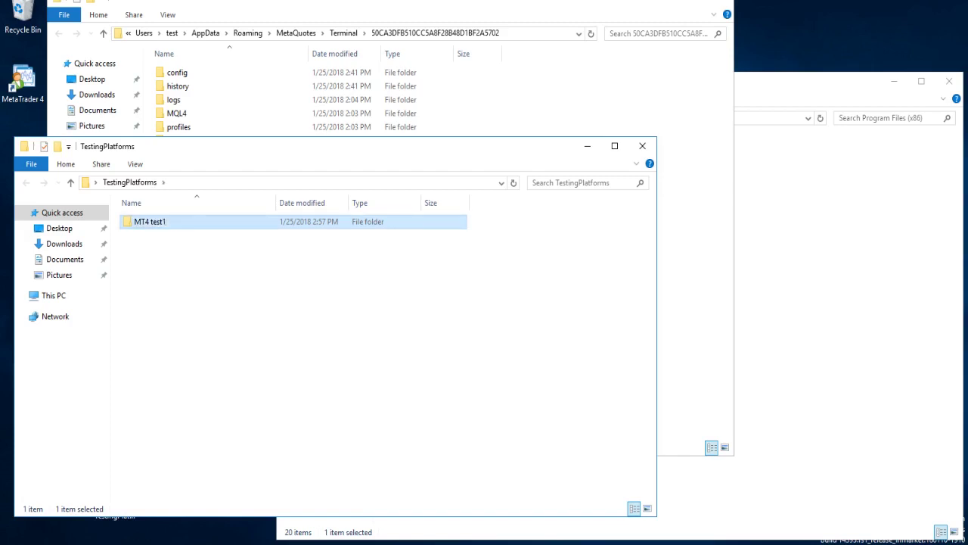
{"action": "key", "text": "Return"}
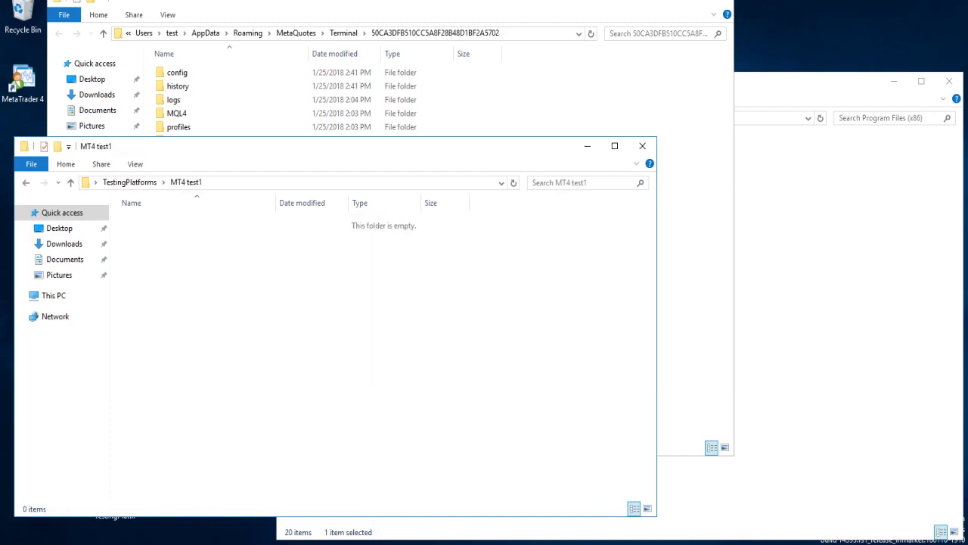
{"action": "key", "text": "alt+Tab"}
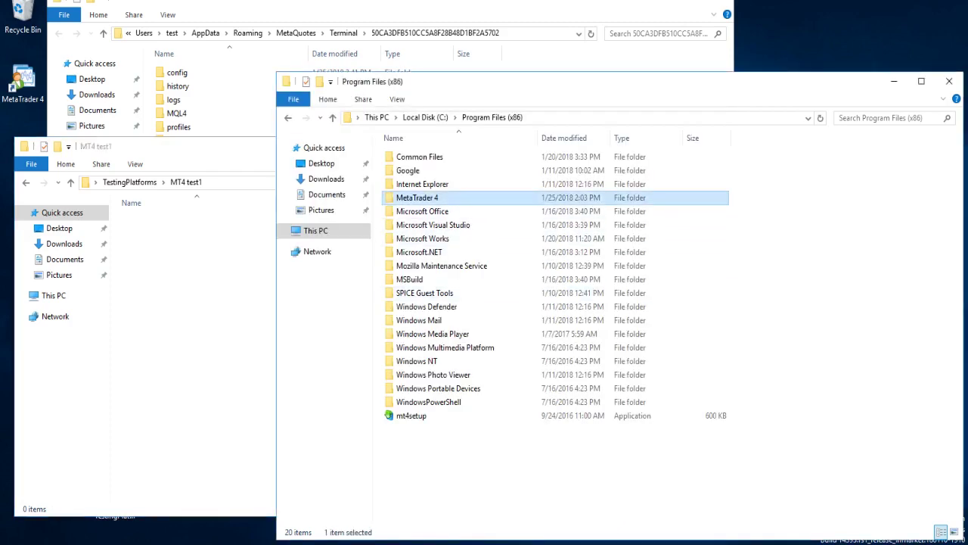
- Copy all ten items from the MetaTrader 4 install folder into MT4 test1
{"action": "key", "text": "Return"}
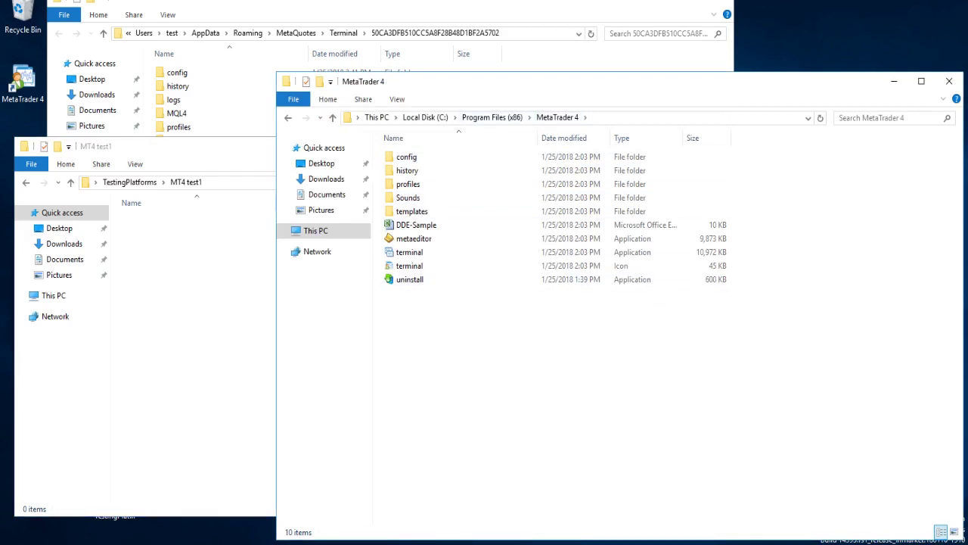
{"action": "key", "text": "ctrl+a"}
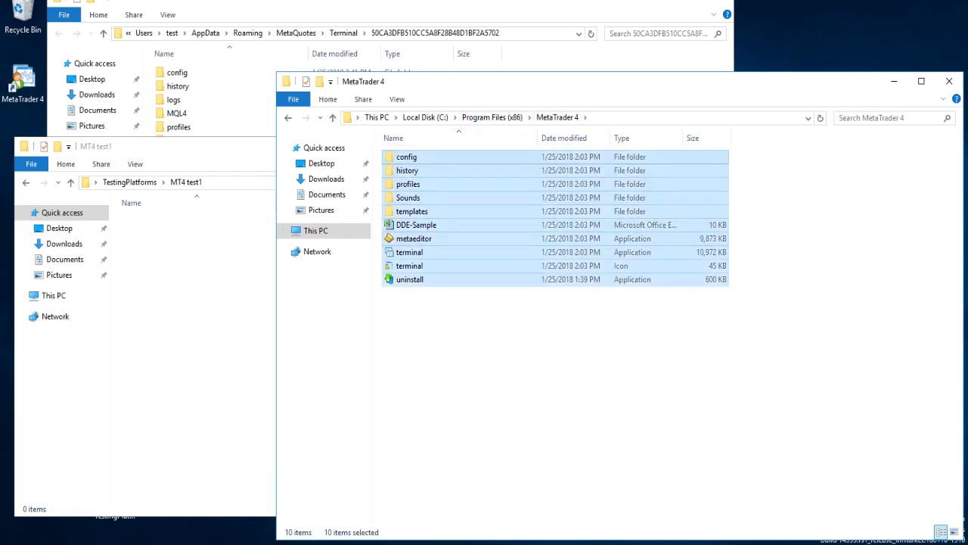
{"action": "right_click", "coordinate": [230, 289]}
{"action": "left_click", "coordinate": [258, 379]}
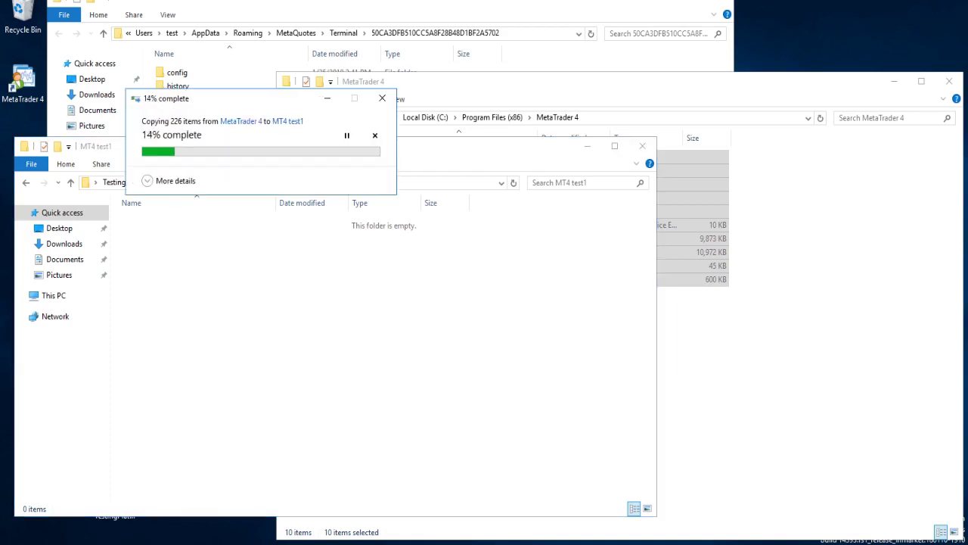
{"action": "mouse_move", "coordinate": [282, 99]}
{"action": "left_mouse_down"}
{"action": "mouse_move", "coordinate": [476, 352]}
{"action": "mouse_move", "coordinate": [509, 360]}
{"action": "left_mouse_up"}
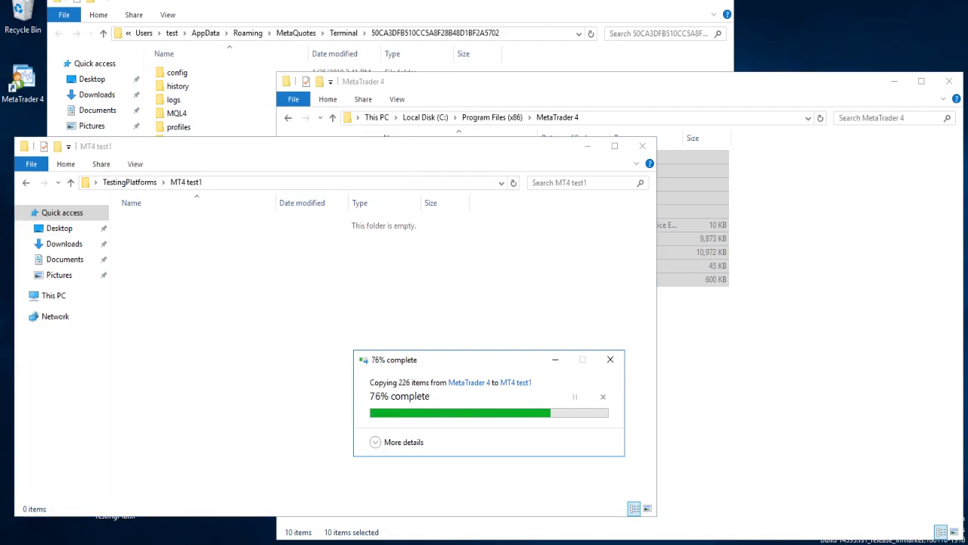
{"action": "key", "text": "alt+Tab"}
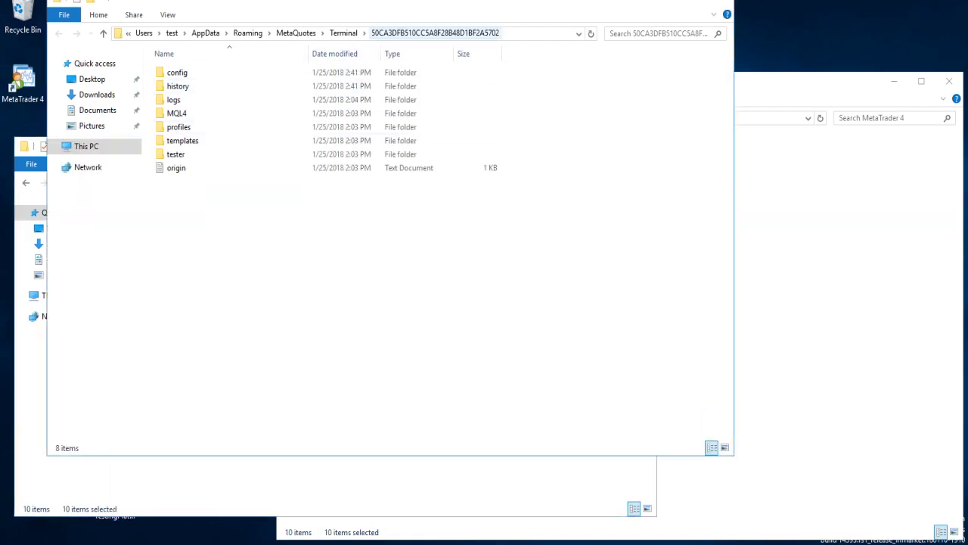
- Copy the seven data folders, config through tester, into MT4 test1, replacing duplicates, then sort by type
{"action": "left_click", "coordinate": [177, 72]}
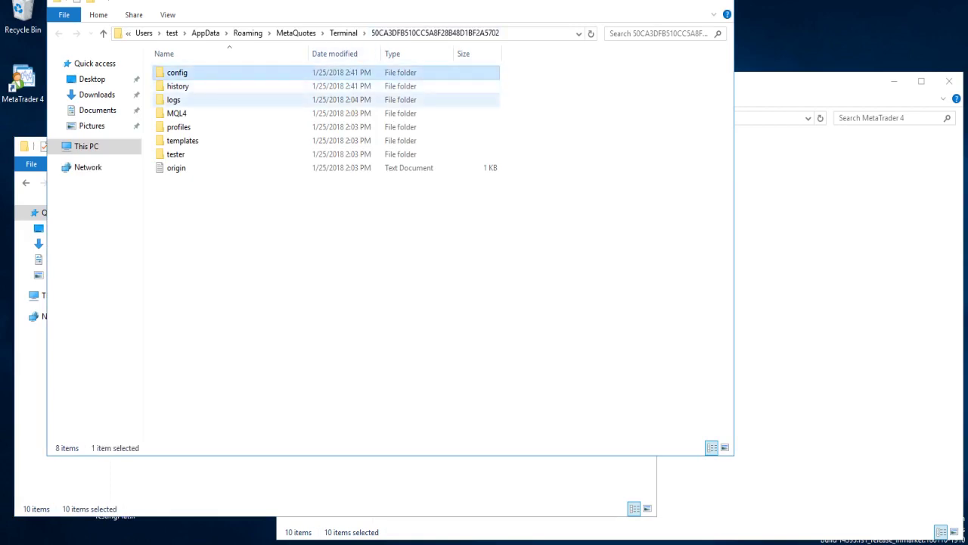
{"action": "left_click", "coordinate": [175, 154], "text": "shift"}
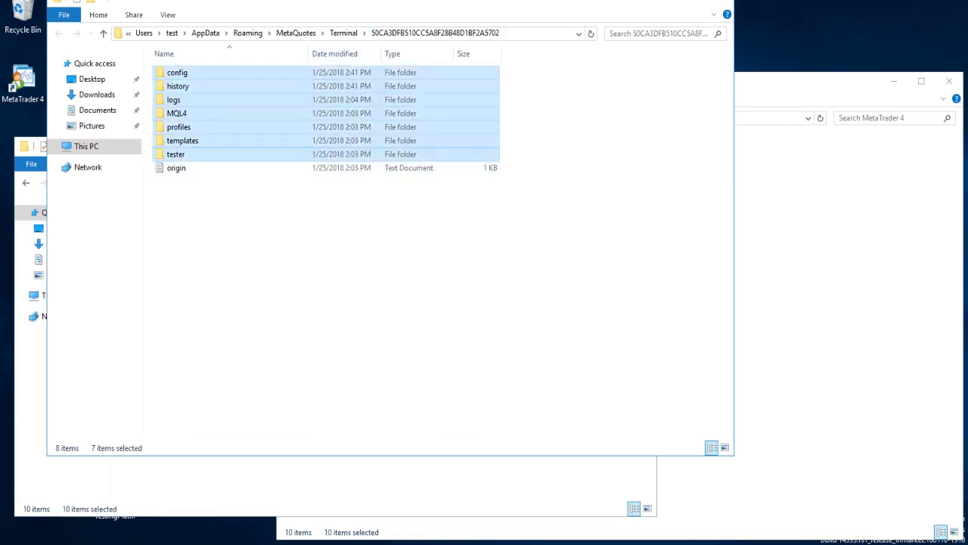
{"action": "key", "text": "ctrl+c"}
{"action": "left_click", "coordinate": [30, 423]}
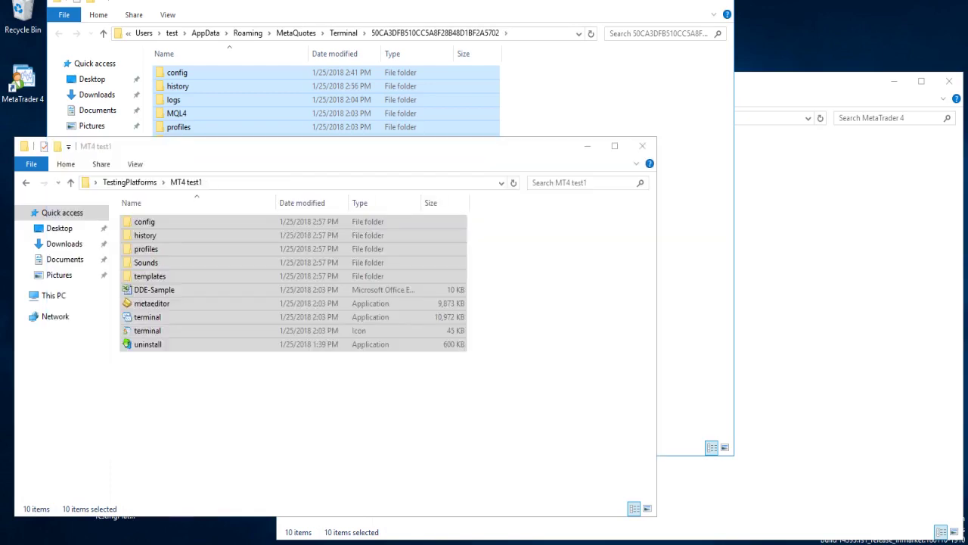
{"action": "right_click", "coordinate": [233, 235]}
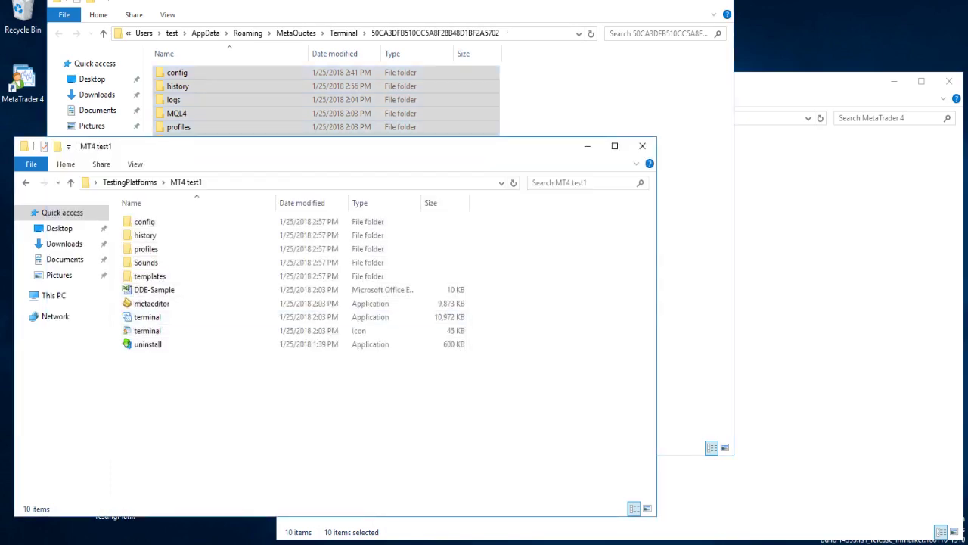
{"action": "key", "text": "ctrl+v"}
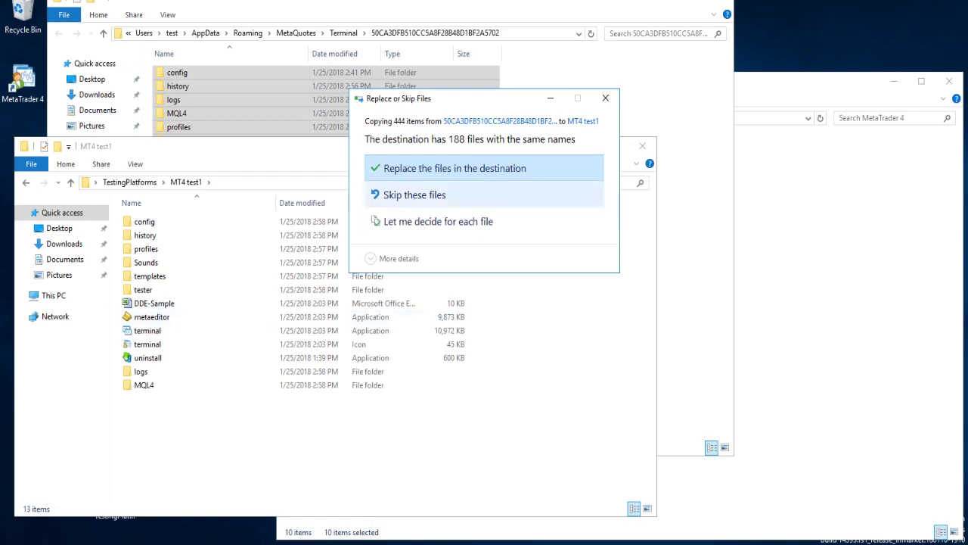
{"action": "left_click", "coordinate": [412, 170]}
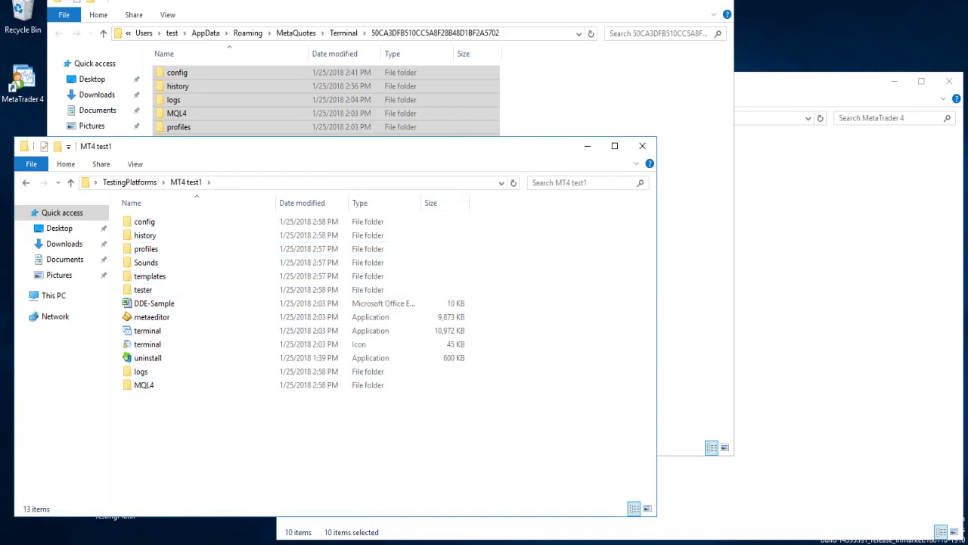
{"action": "left_click", "coordinate": [378, 203]}
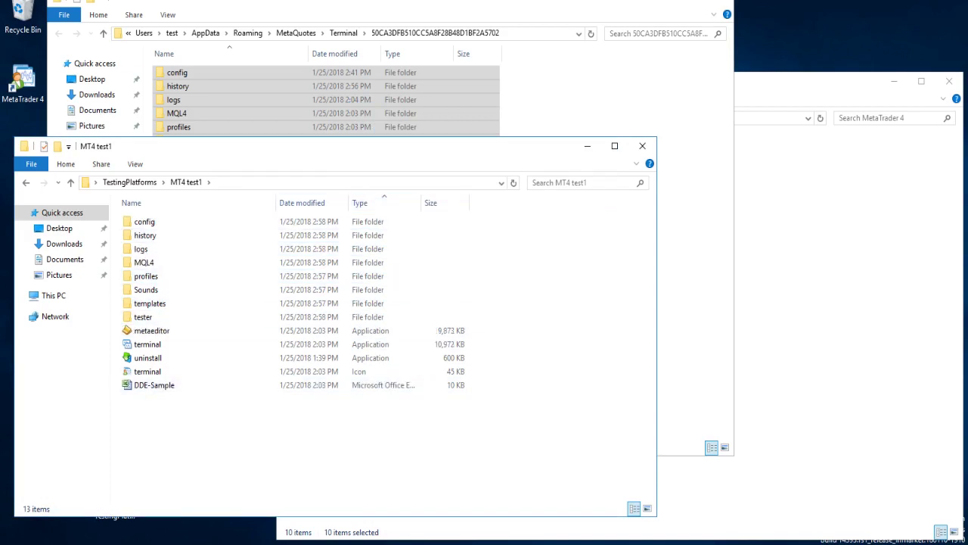
{"action": "left_click", "coordinate": [152, 331]}
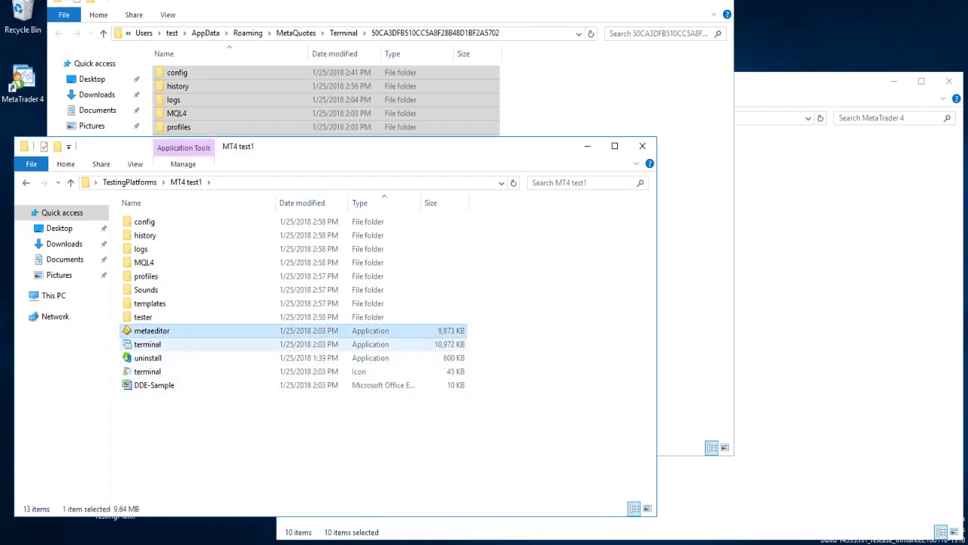
- Create a shortcut to the terminal application in MT4 test1
{"action": "left_click", "coordinate": [147, 344]}
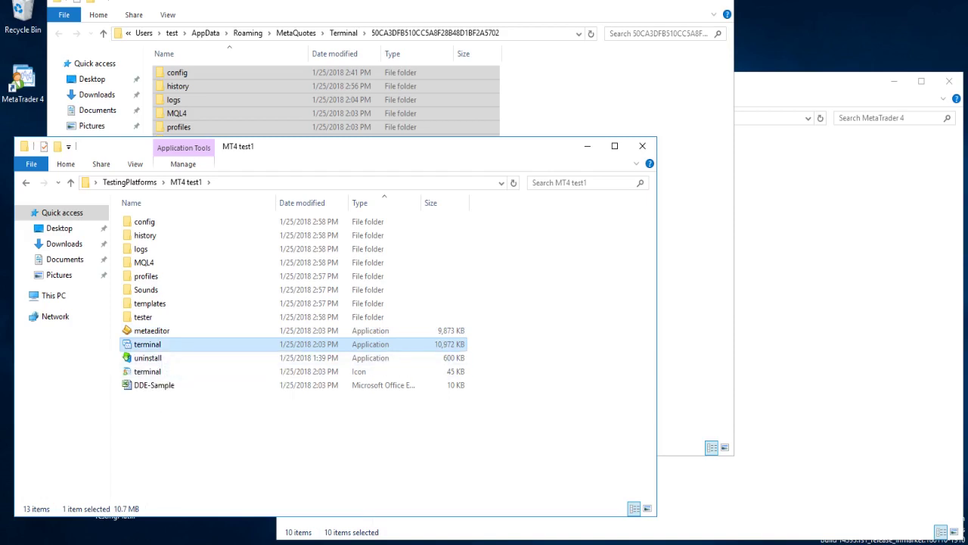
{"action": "right_click", "coordinate": [160, 344]}
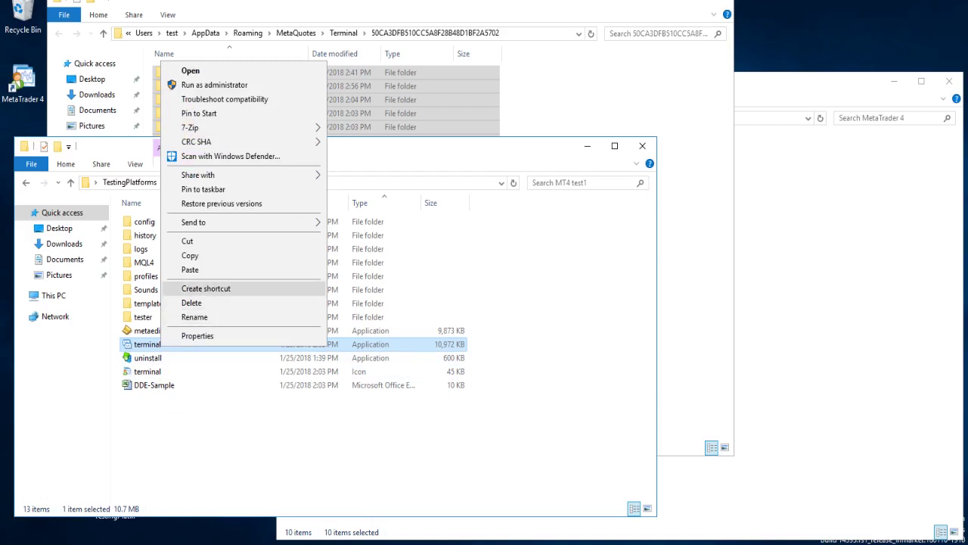
{"action": "left_click", "coordinate": [206, 289]}
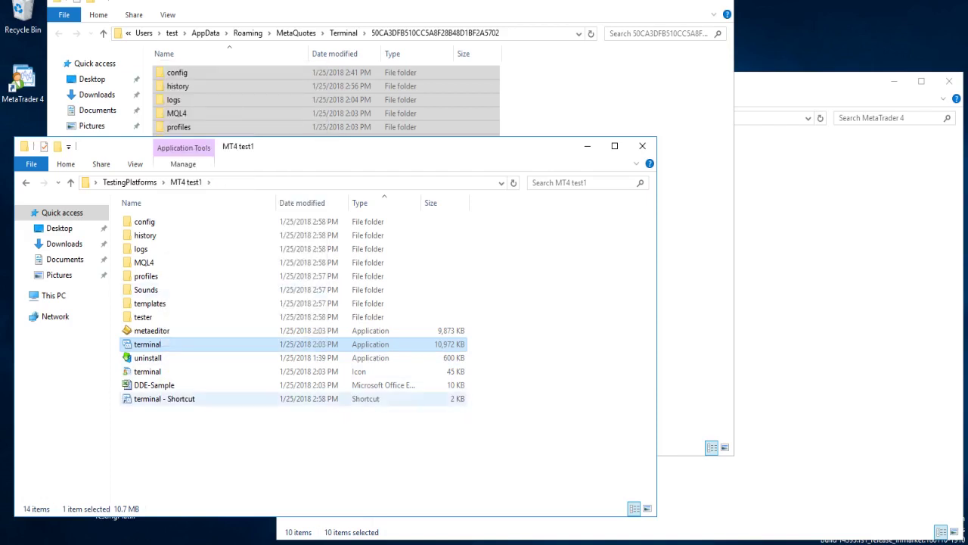
{"action": "left_click", "coordinate": [164, 398]}
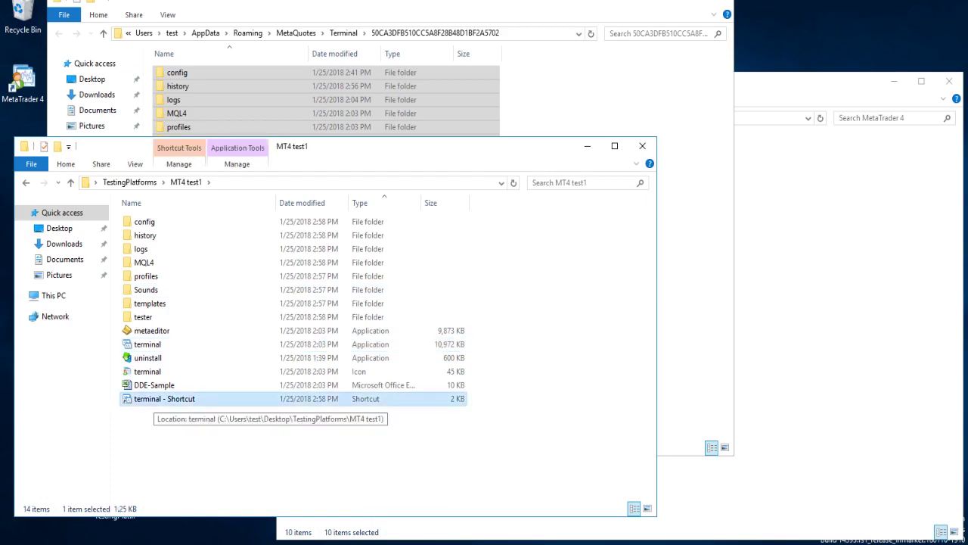
- Append /portable to the shortcut's target and set it to run as administrator
{"action": "right_click", "coordinate": [155, 399]}
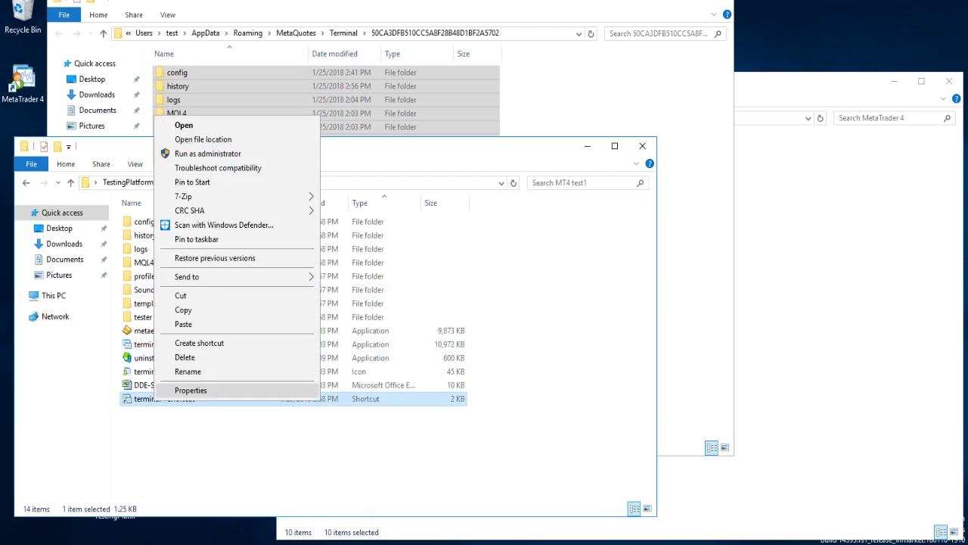
{"action": "left_click", "coordinate": [191, 390]}
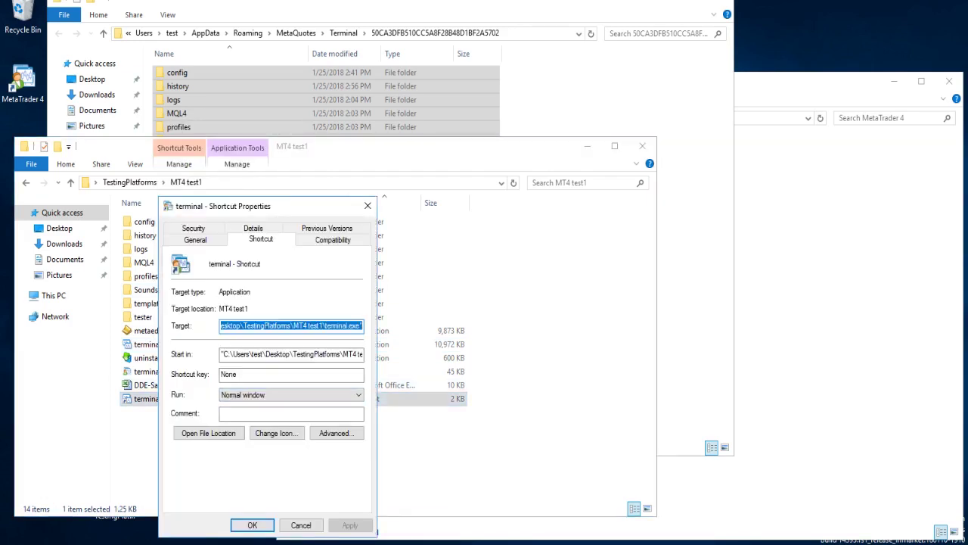
{"action": "left_click", "coordinate": [344, 325]}
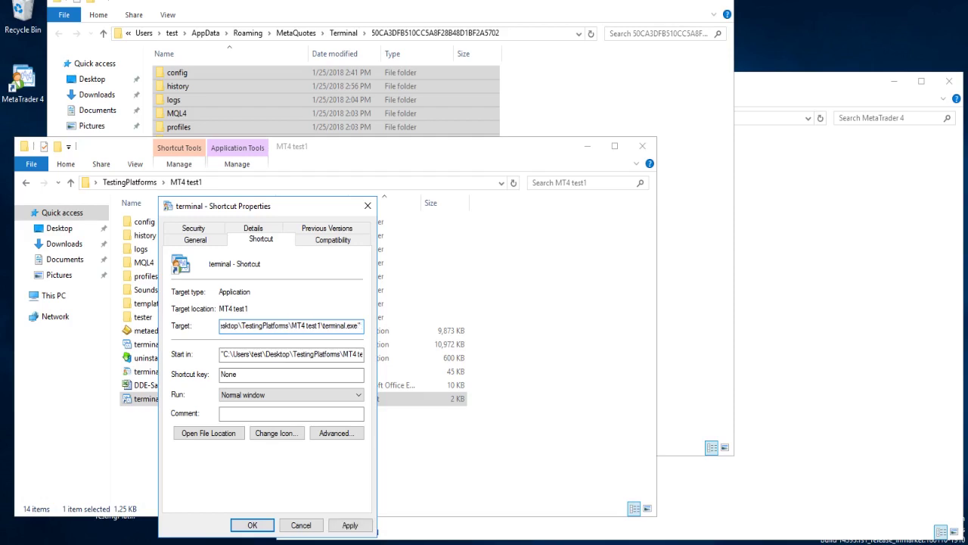
{"action": "type", "text": "/"}
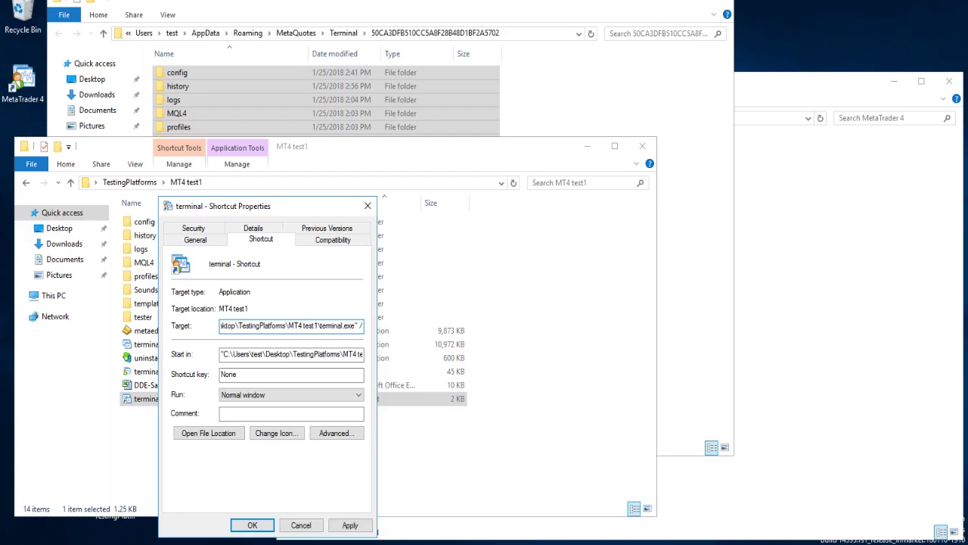
{"action": "type", "text": "portable"}
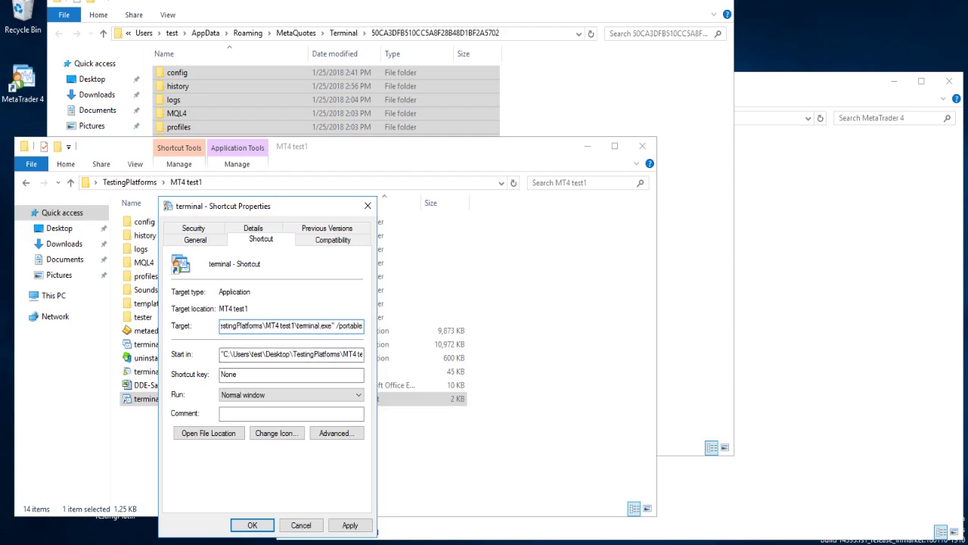
{"action": "left_click", "coordinate": [337, 433]}
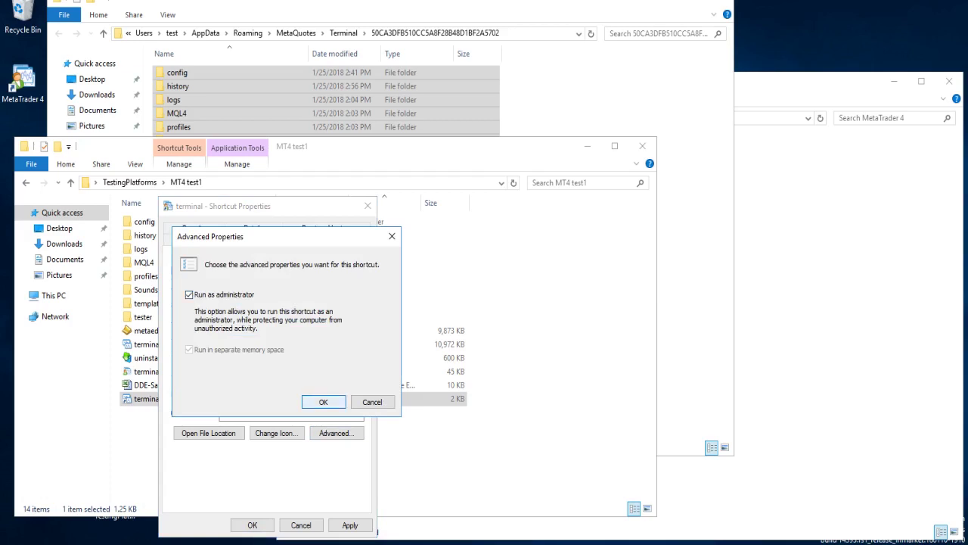
{"action": "left_click", "coordinate": [323, 402]}
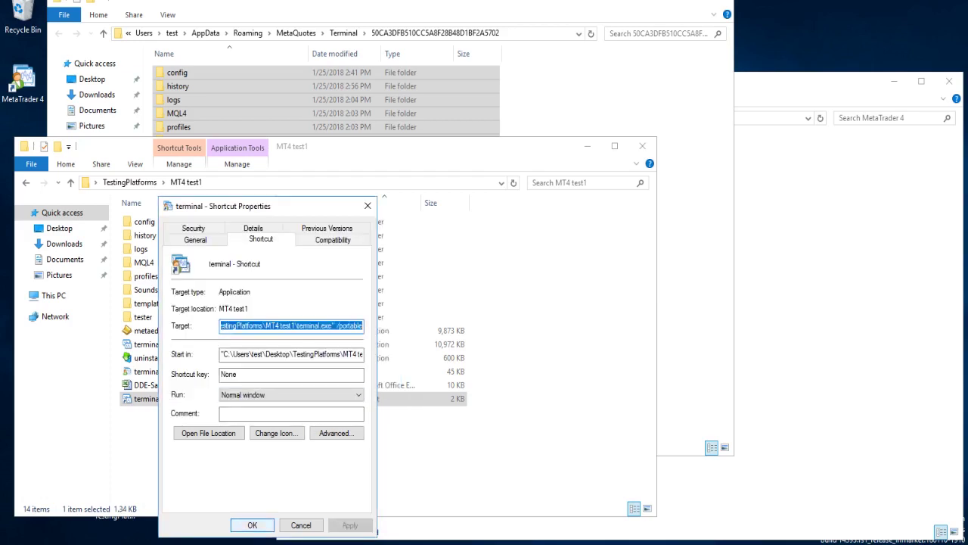
{"action": "left_click", "coordinate": [252, 525]}
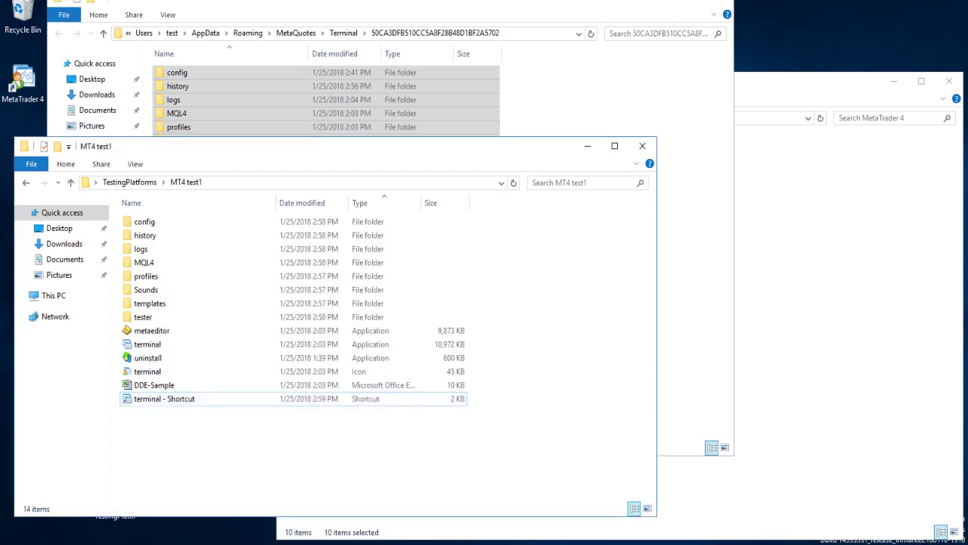
- Close the extra Explorer windows and reopen MT4 test1 from the desktop TestingPlatforms folder
{"action": "left_click", "coordinate": [723, 3]}
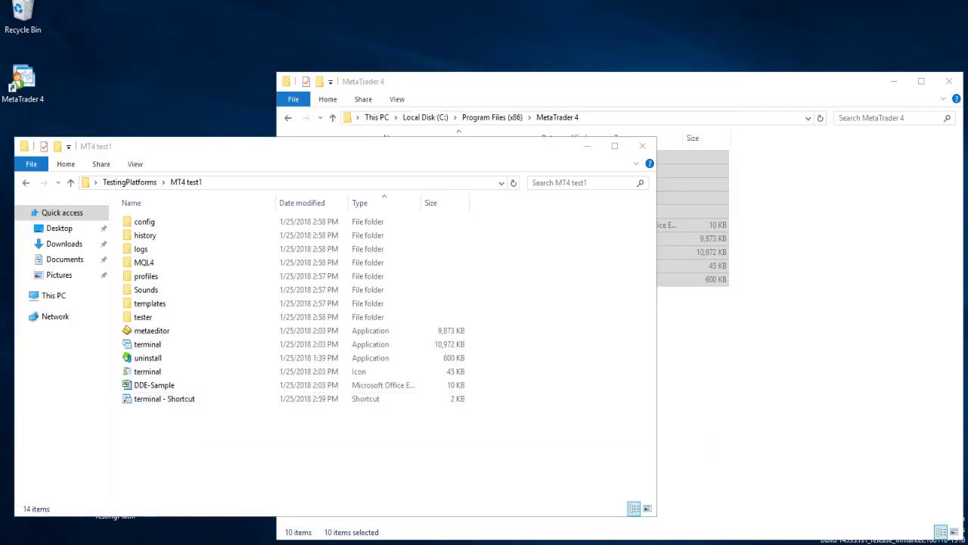
{"action": "left_click", "coordinate": [949, 80]}
{"action": "left_click_drag", "start_coordinate": [499, 146], "coordinate": [735, 28]}
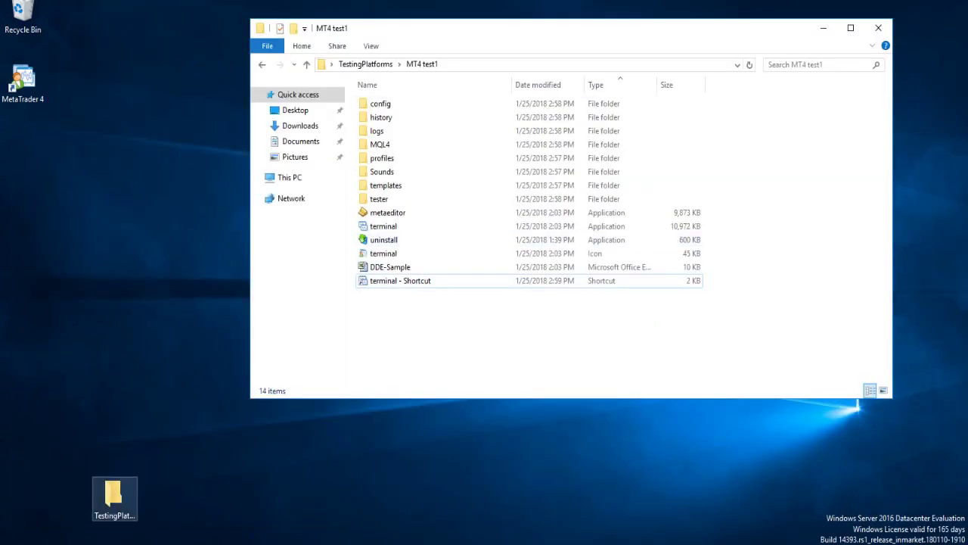
{"action": "left_click_drag", "start_coordinate": [113, 496], "coordinate": [29, 158]}
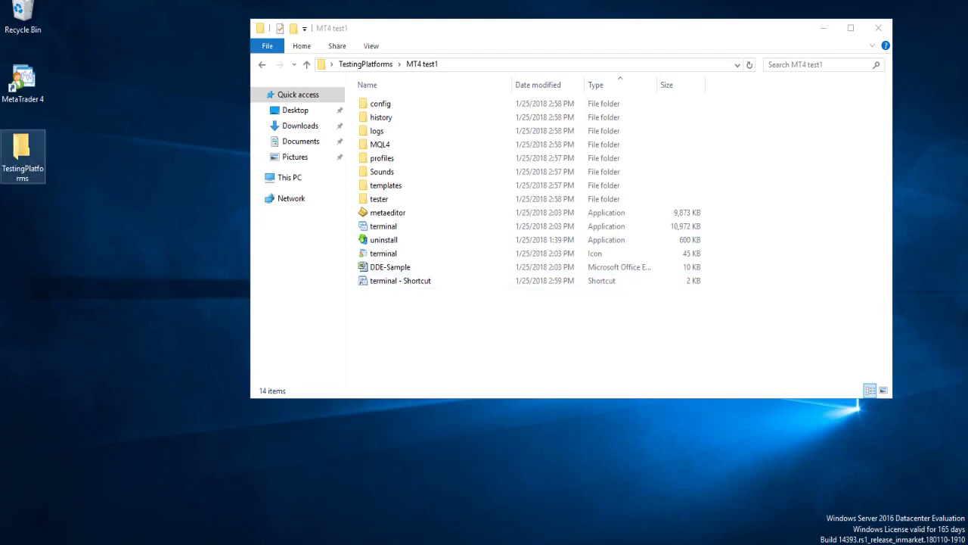
{"action": "double_click", "coordinate": [23, 152]}
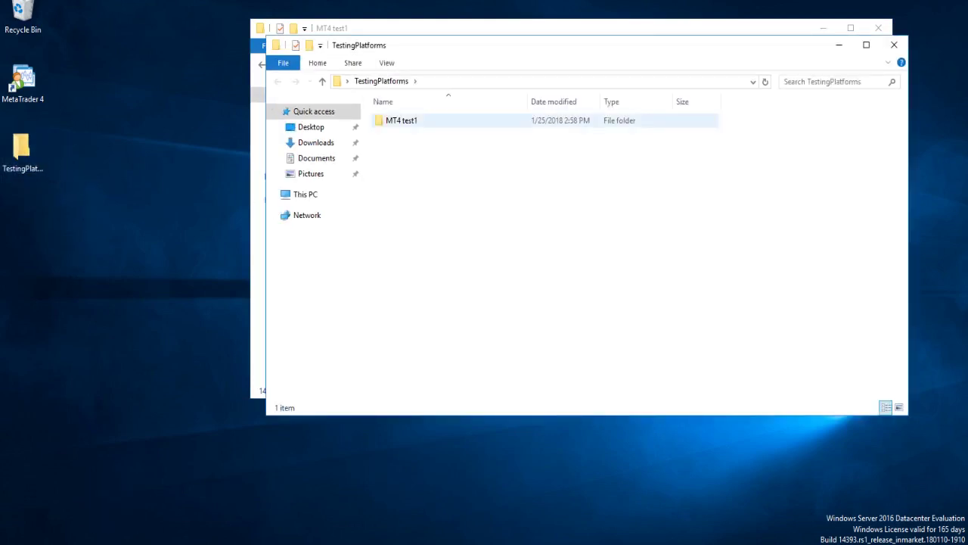
{"action": "left_click", "coordinate": [401, 121]}
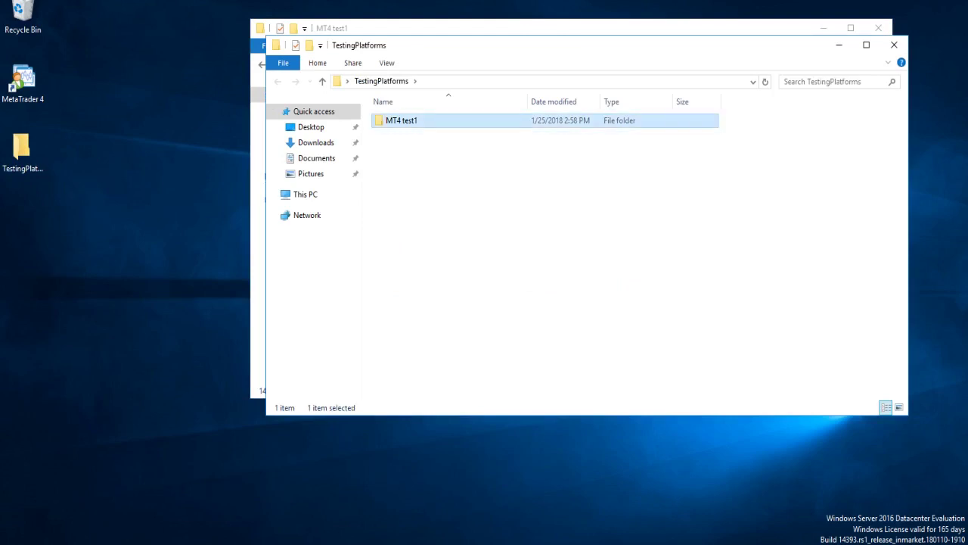
{"action": "double_click", "coordinate": [401, 120]}
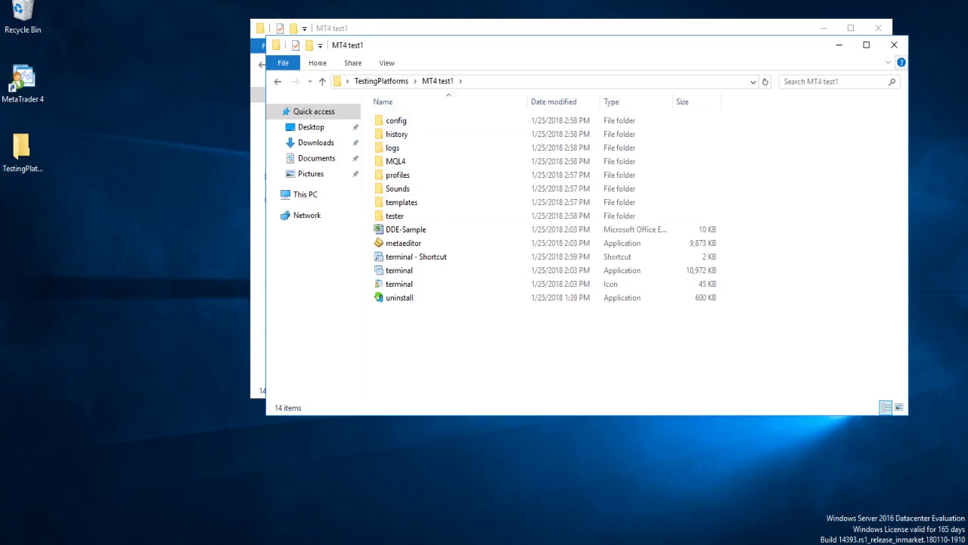
{"action": "left_click", "coordinate": [894, 45]}
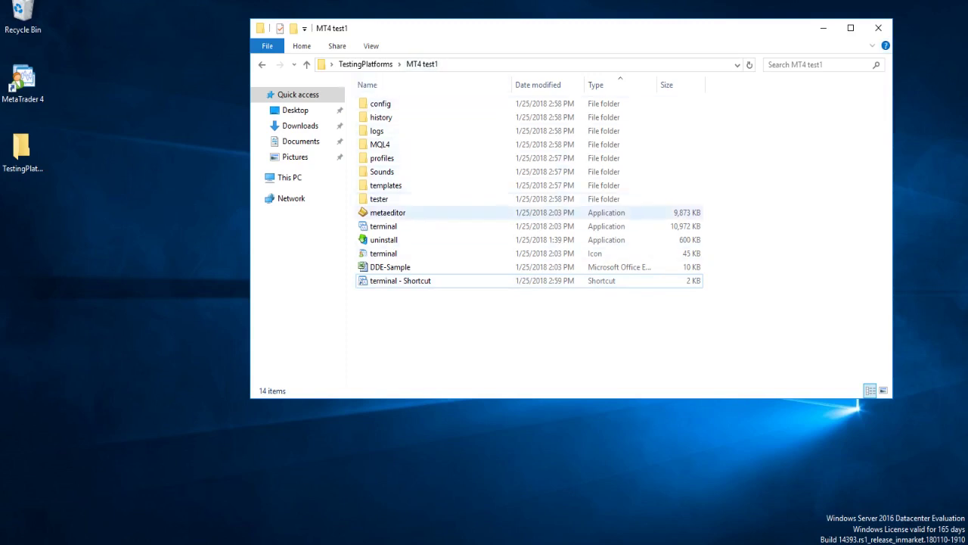
- Select the terminal - Shortcut file in MT4 test1
{"action": "left_click", "coordinate": [400, 280]}
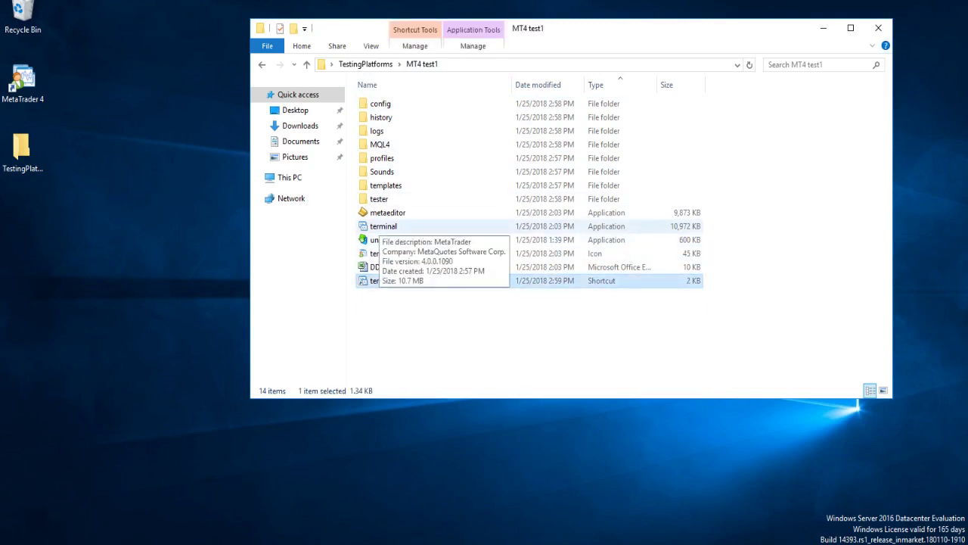
{"action": "left_click", "coordinate": [384, 226]}
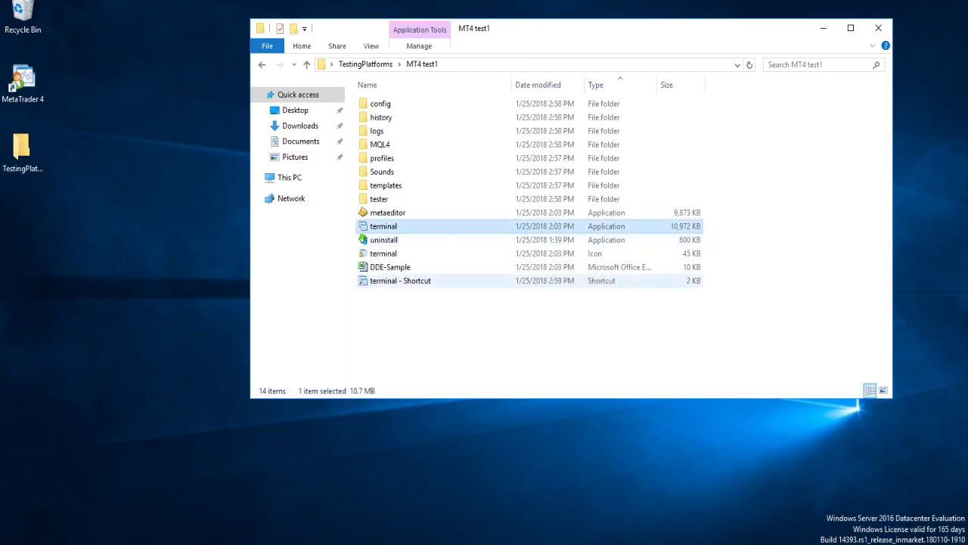
{"action": "left_click", "coordinate": [400, 281]}
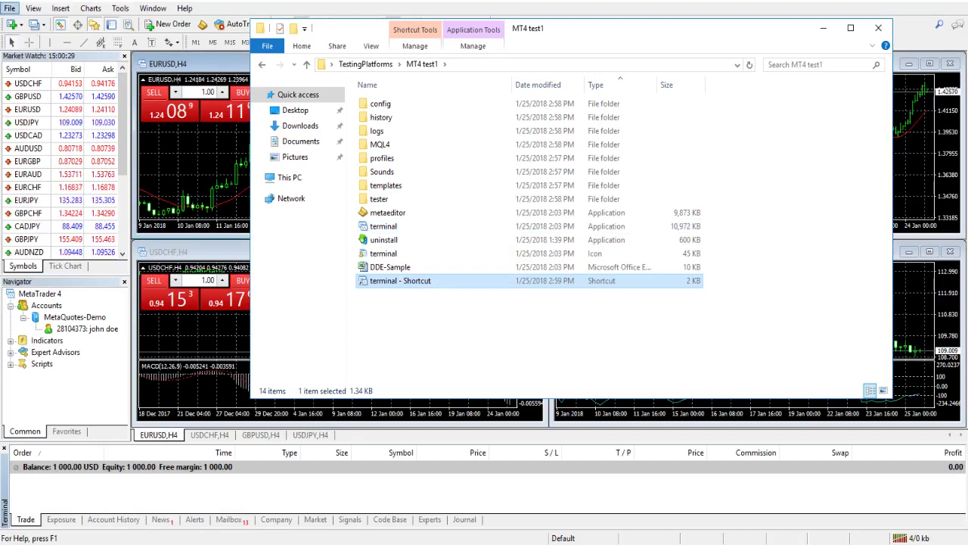
- Open MetaTrader's data folder, note it sits under AppData\Roaming\MetaQuotes\Terminal, and close it
{"action": "left_click", "coordinate": [10, 8]}
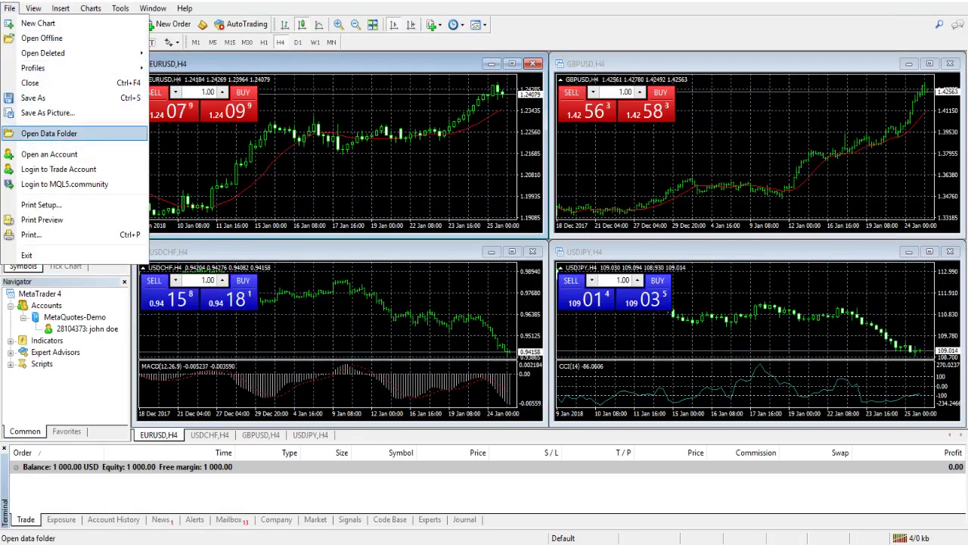
{"action": "left_click", "coordinate": [49, 133]}
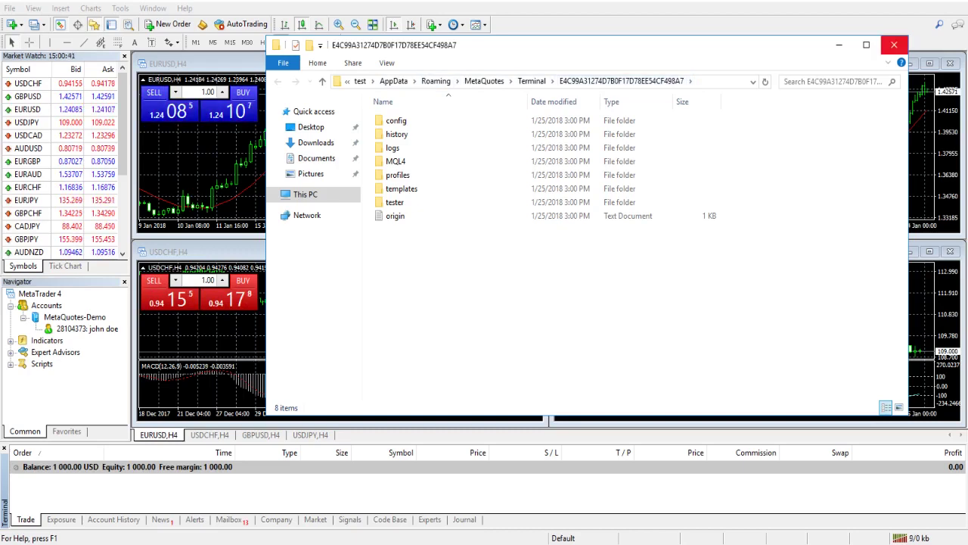
{"action": "left_click", "coordinate": [894, 44]}
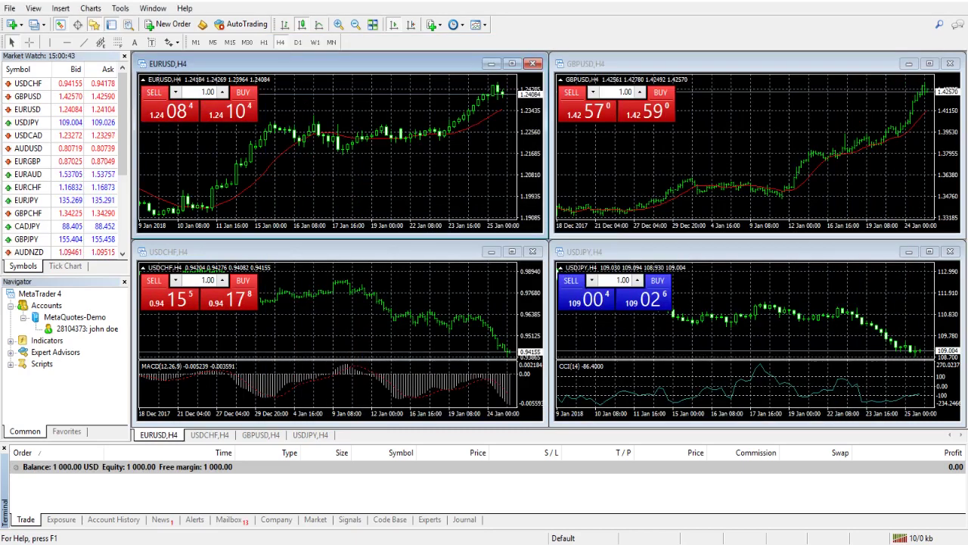
{"action": "left_click", "coordinate": [9, 9]}
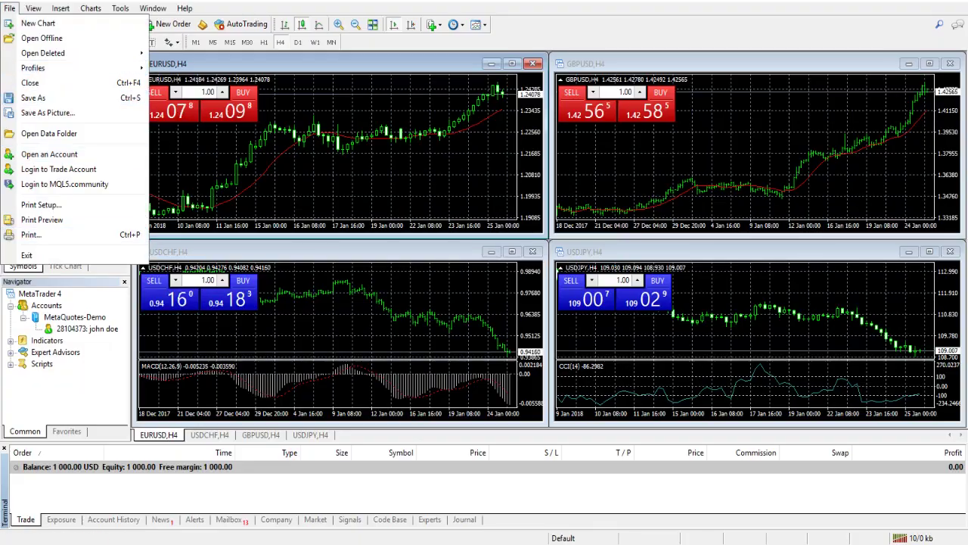
- Exit MetaTrader and relaunch it as administrator from the portable shortcut, skipping login
{"action": "left_click", "coordinate": [27, 255]}
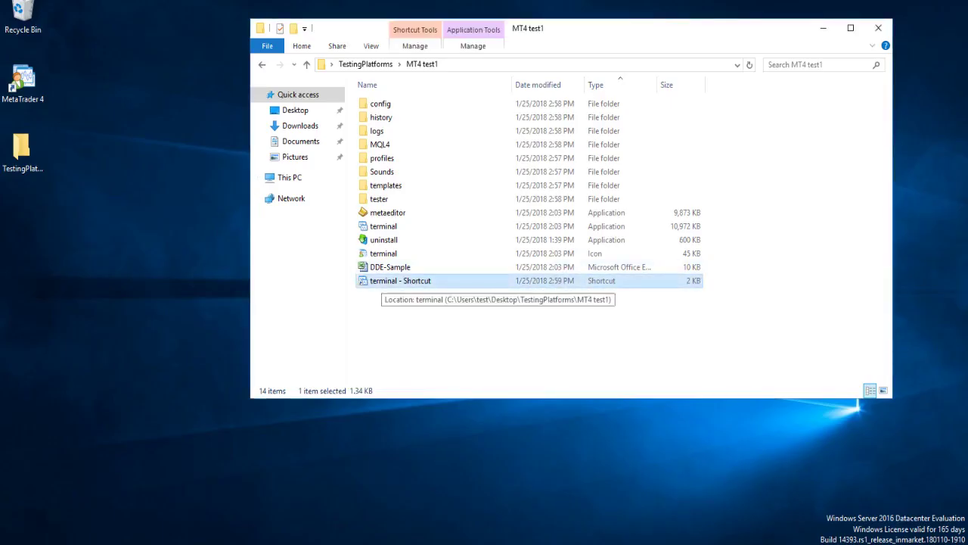
{"action": "key", "text": "Return"}
{"action": "key", "text": "alt+y"}
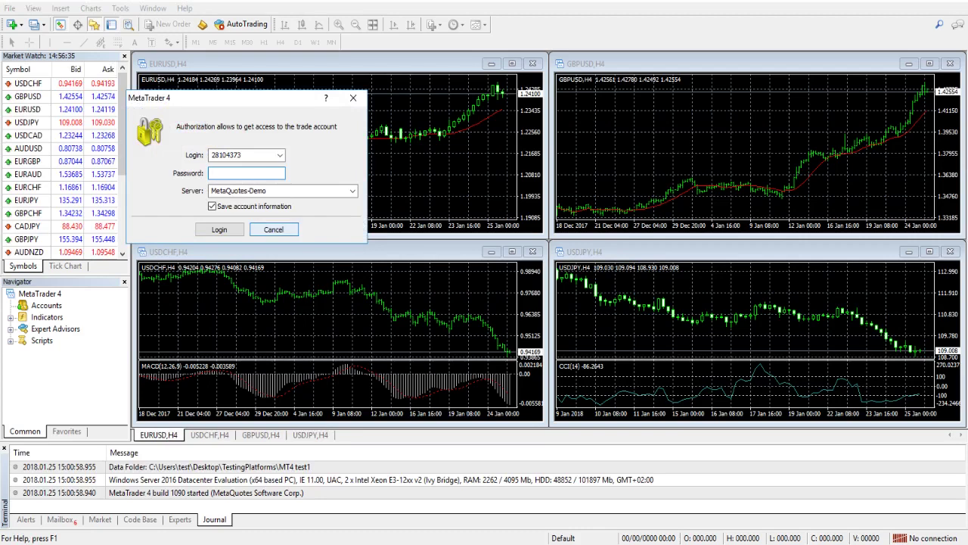
{"action": "left_click", "coordinate": [273, 229]}
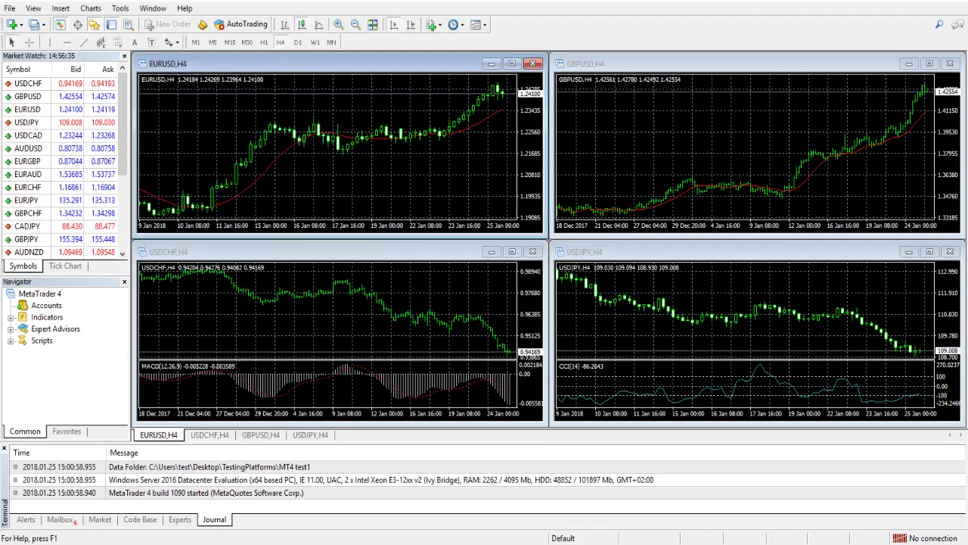
- Open the data folder, confirming it is MT4 test1 with its MQL4 folder
{"action": "left_click", "coordinate": [9, 8]}
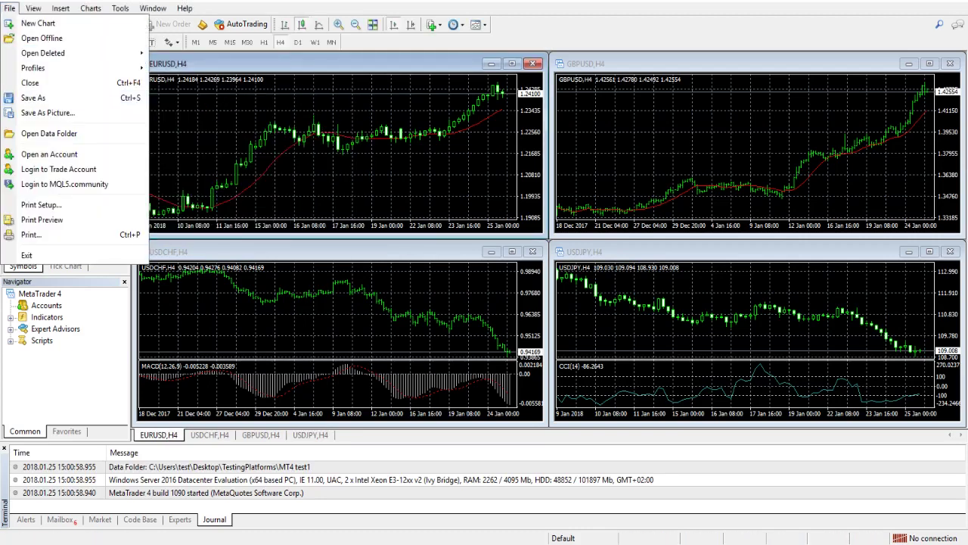
{"action": "left_click", "coordinate": [49, 133]}
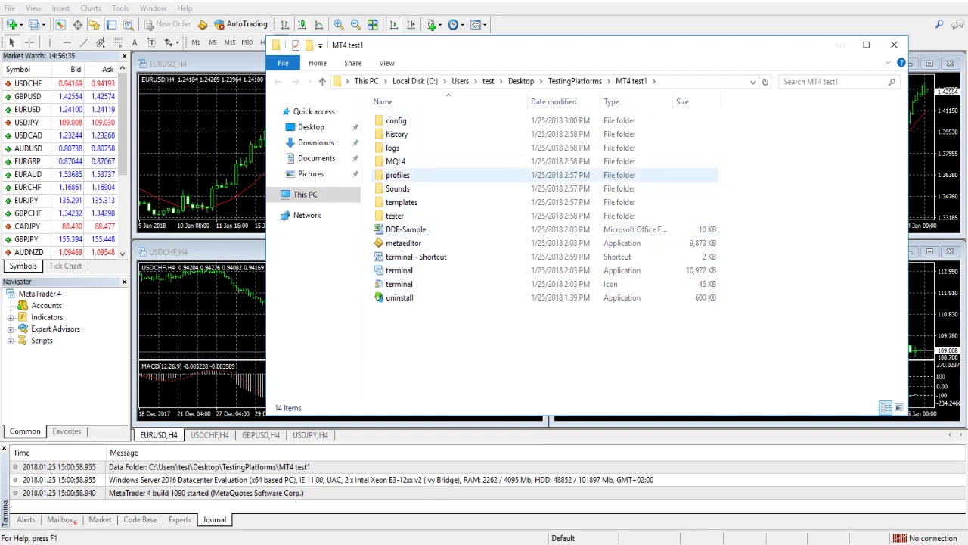
{"action": "left_click", "coordinate": [395, 161]}
{"action": "double_click", "coordinate": [395, 161]}
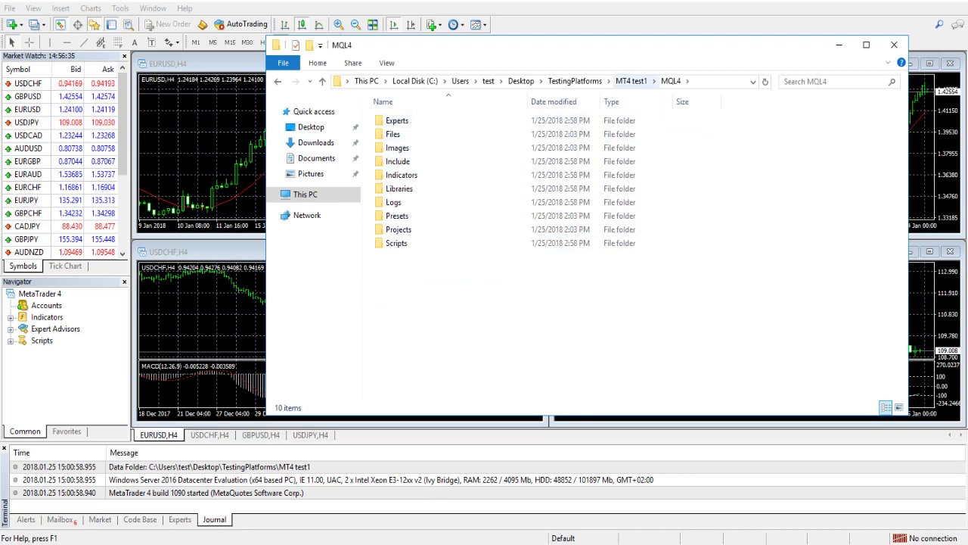
{"action": "left_click", "coordinate": [632, 81]}
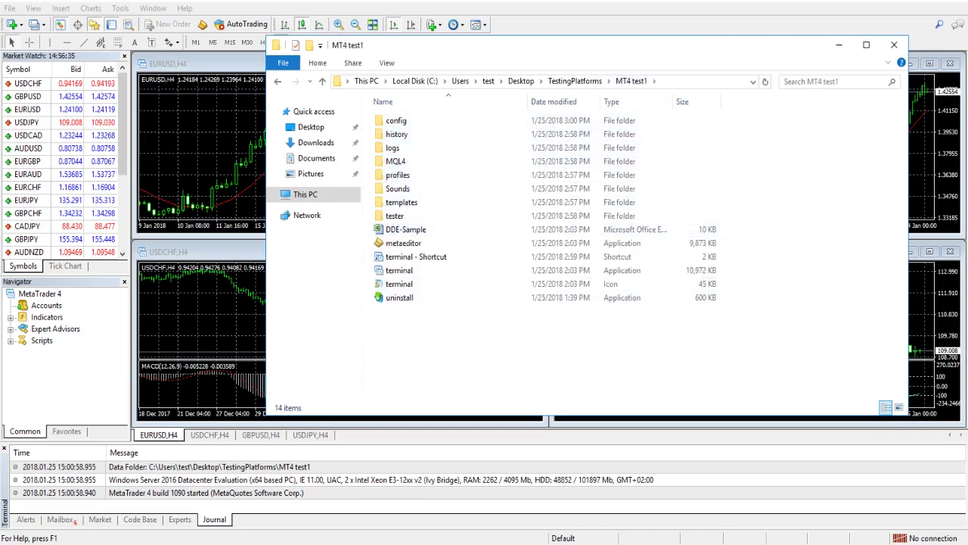
{"action": "left_click", "coordinate": [201, 302]}
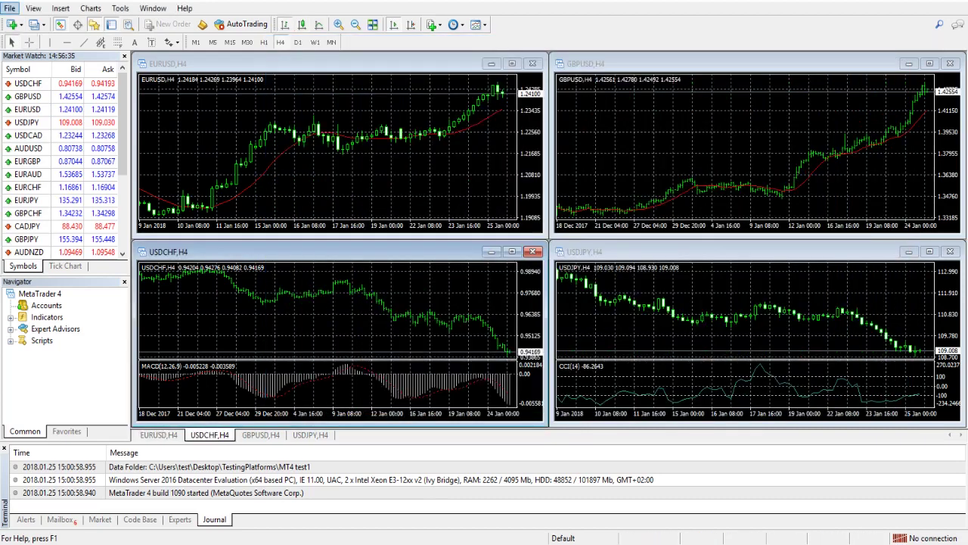
{"action": "left_click", "coordinate": [10, 8]}
- Quit MetaTrader 4, close the duplicate Explorer window and return to TestingPlatforms
{"action": "left_click", "coordinate": [23, 255]}
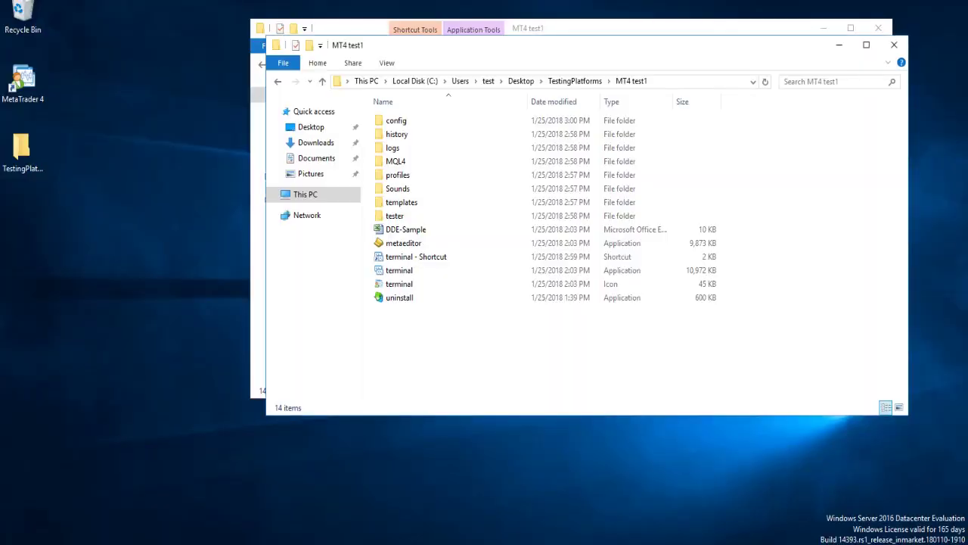
{"action": "left_click", "coordinate": [894, 45]}
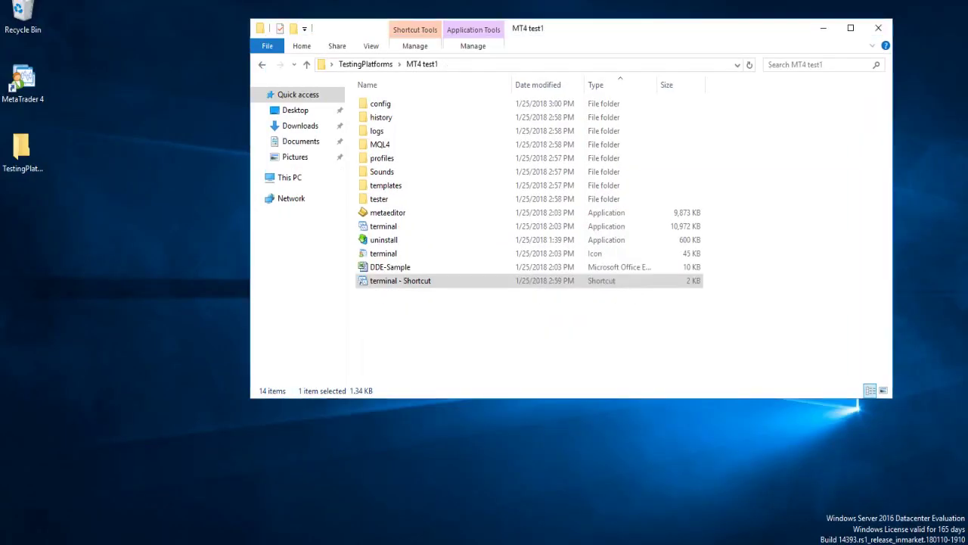
{"action": "left_click_drag", "start_coordinate": [540, 26], "coordinate": [466, 35]}
{"action": "key", "text": "space"}
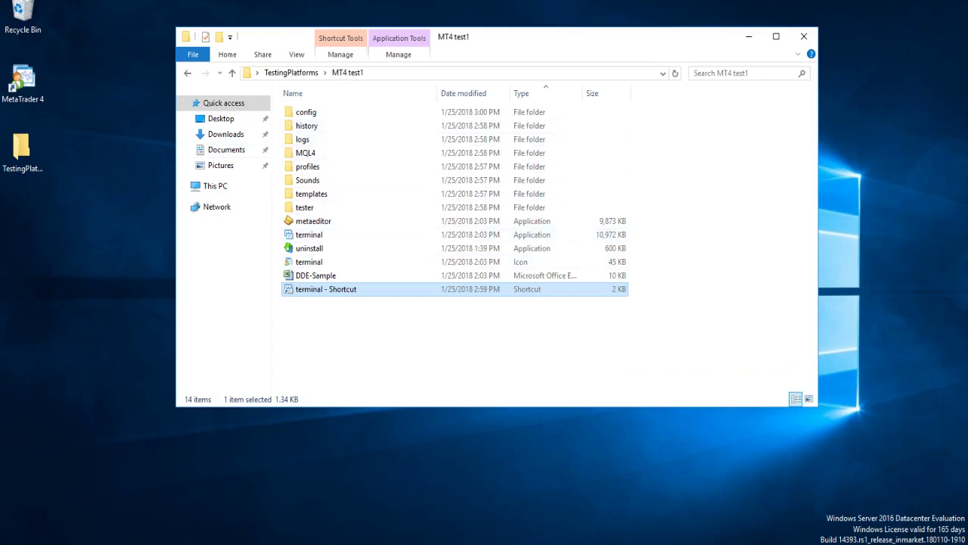
{"action": "left_click", "coordinate": [292, 72]}
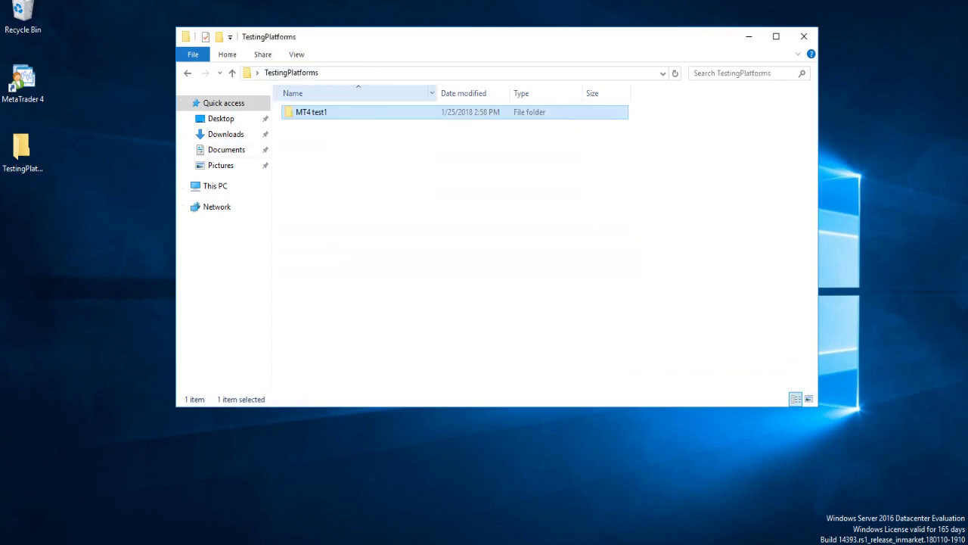
- Duplicate the MT4 test1 folder and rename the copy to MT4 test2
{"action": "right_click", "coordinate": [315, 112]}
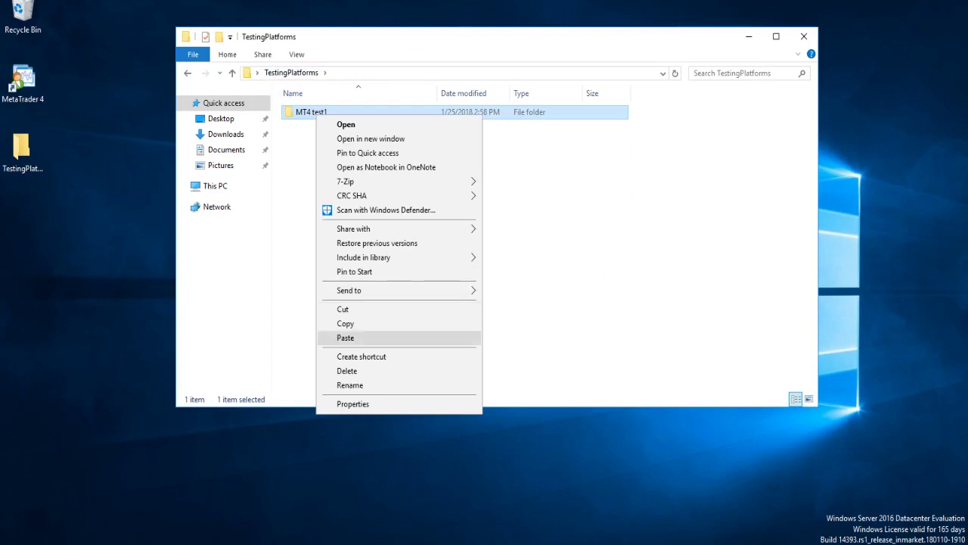
{"action": "left_click", "coordinate": [341, 323]}
{"action": "right_click", "coordinate": [357, 217]}
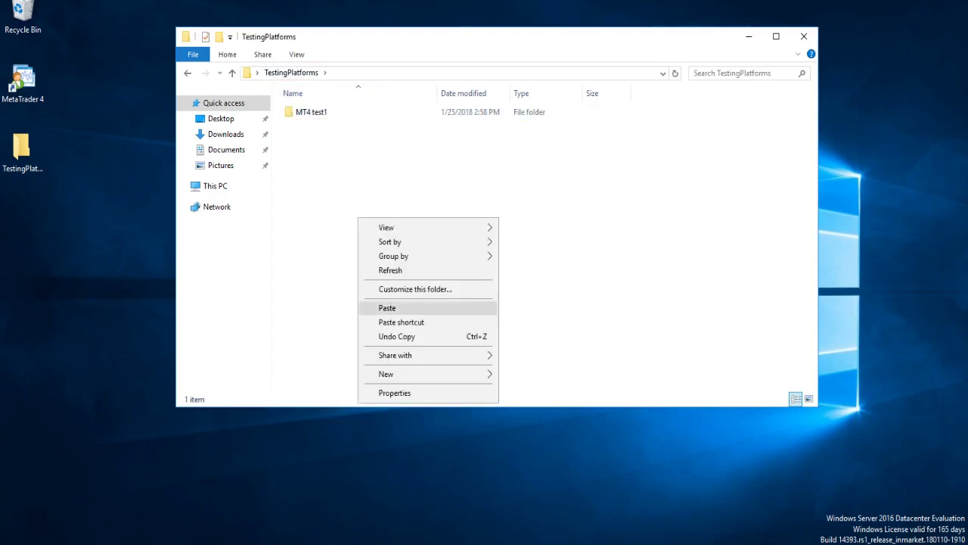
{"action": "left_click", "coordinate": [379, 308]}
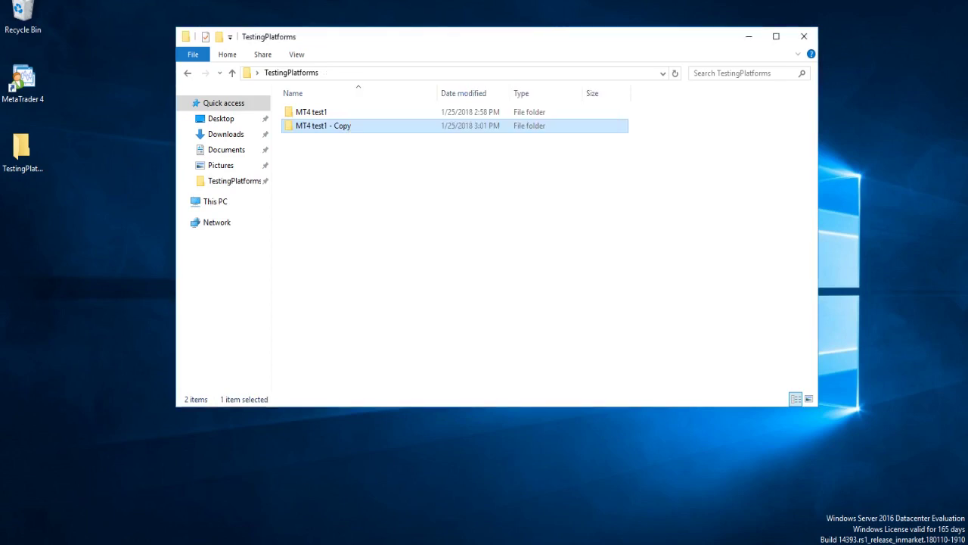
{"action": "right_click", "coordinate": [328, 126]}
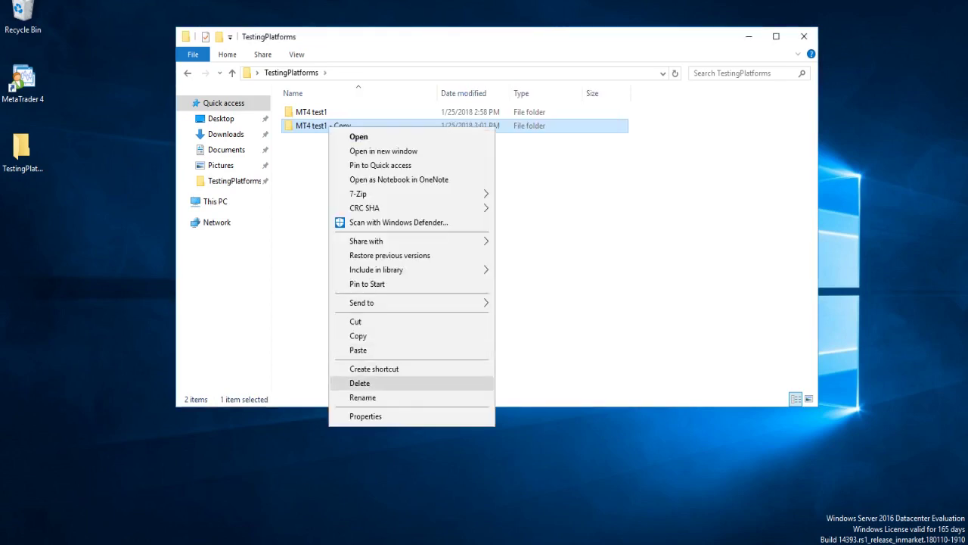
{"action": "left_click", "coordinate": [363, 397]}
{"action": "left_click_drag", "start_coordinate": [325, 125], "coordinate": [353, 125]}
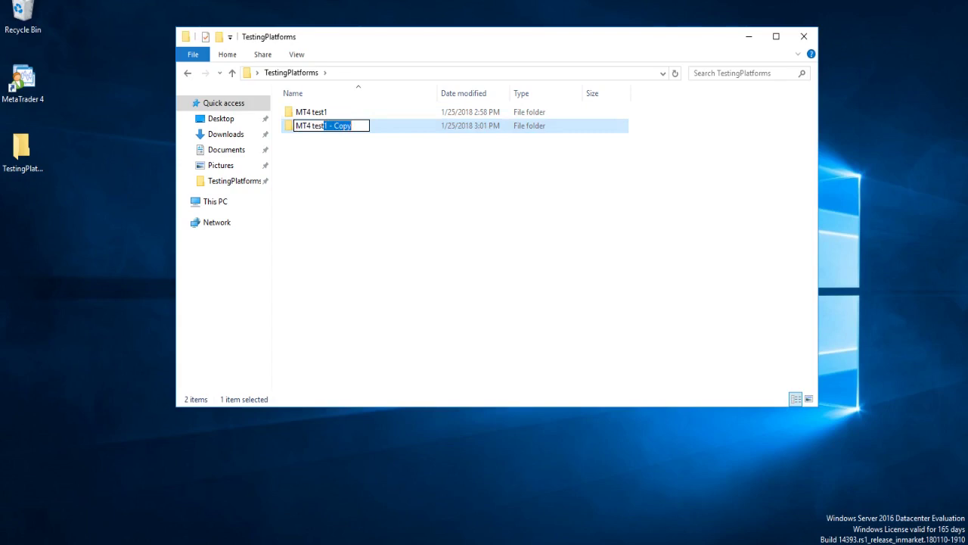
{"action": "type", "text": "2"}
{"action": "key", "text": "Return"}
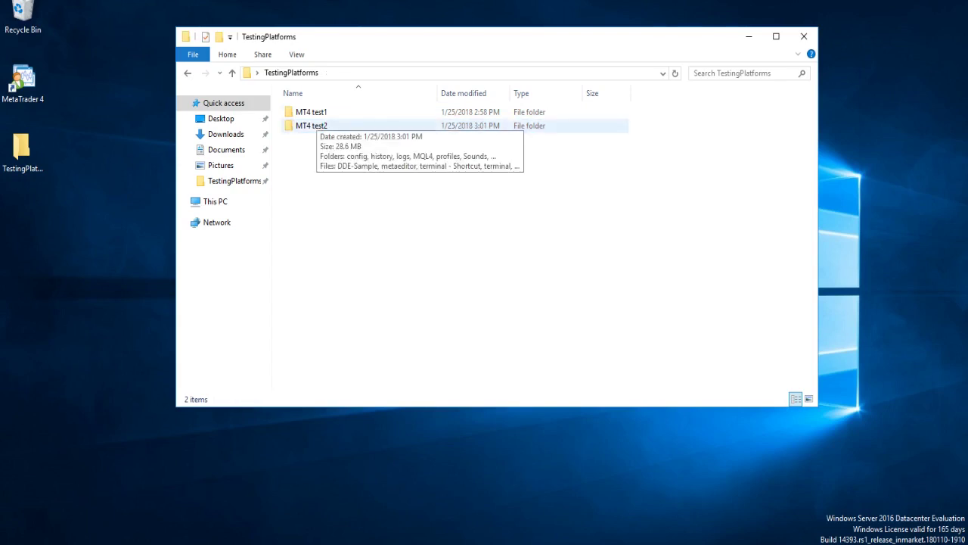
- Paste another copy of the MT4 folder and rename it MT4 test3
{"action": "right_click", "coordinate": [314, 126]}
{"action": "key", "text": "Escape"}
{"action": "right_click", "coordinate": [307, 239]}
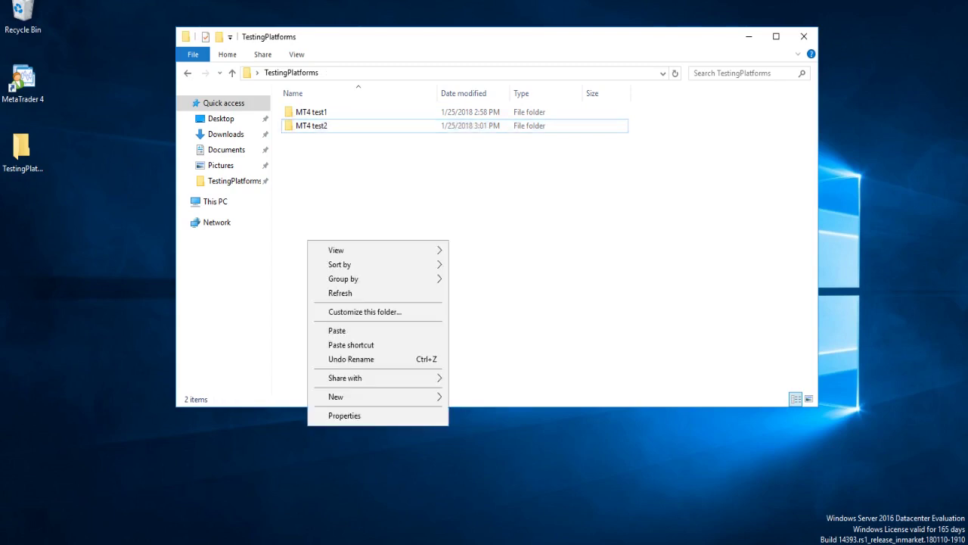
{"action": "left_click", "coordinate": [337, 331]}
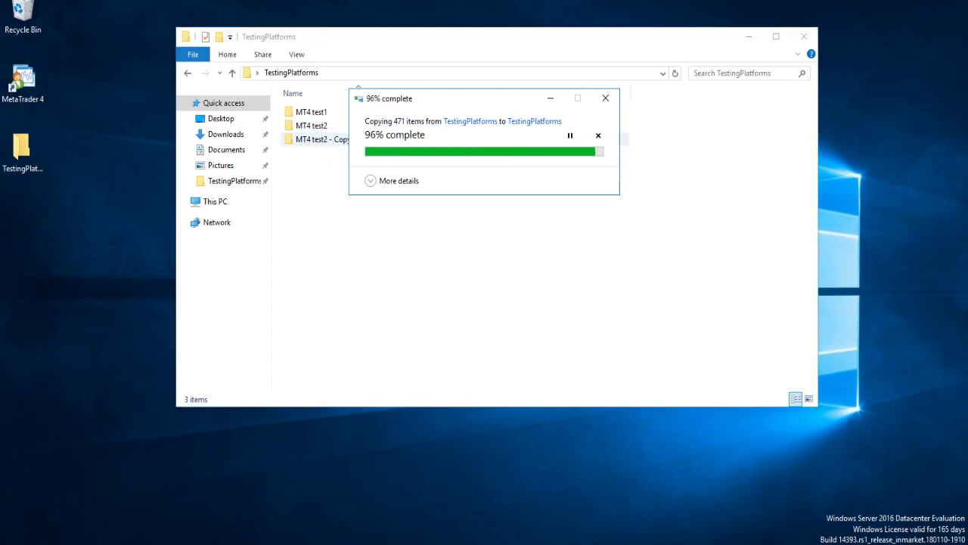
{"action": "right_click", "coordinate": [329, 139]}
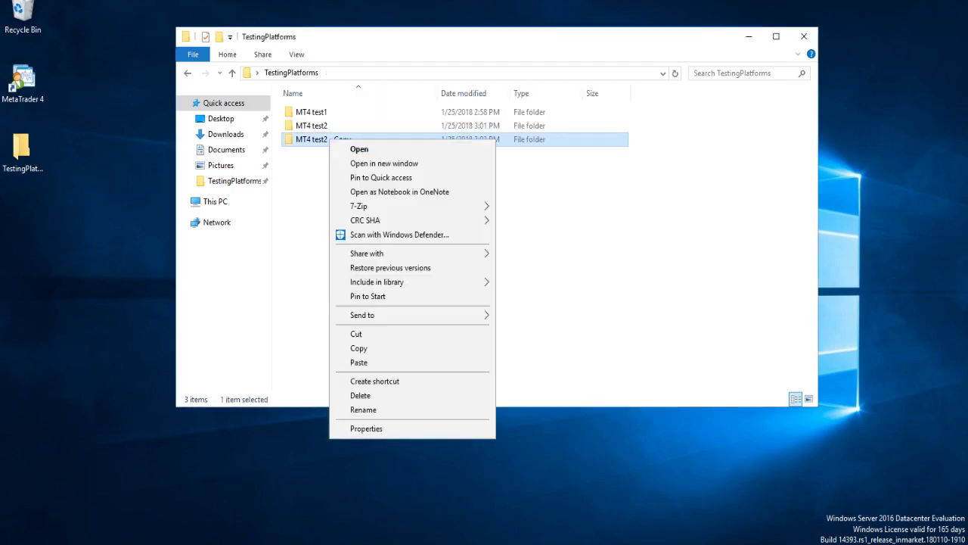
{"action": "left_click", "coordinate": [363, 409]}
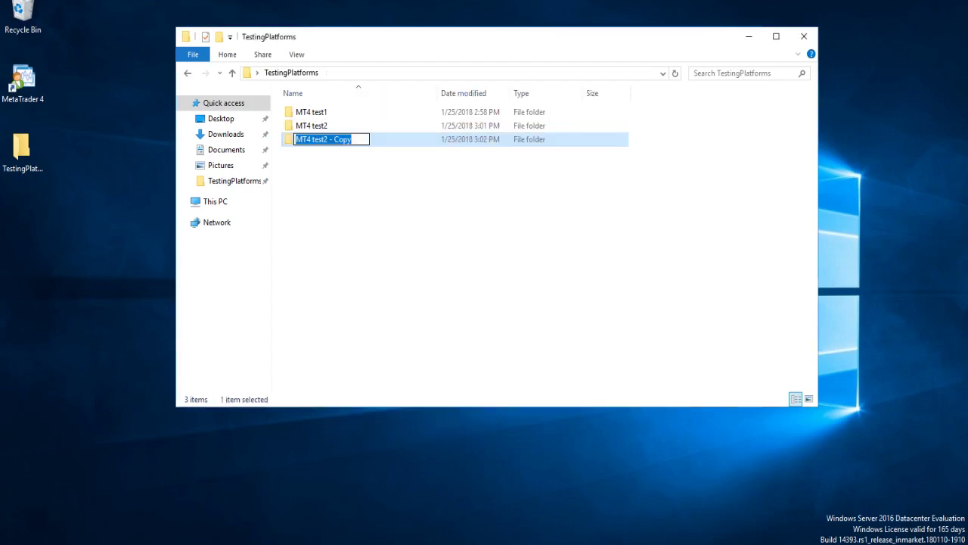
{"action": "left_click_drag", "start_coordinate": [325, 139], "coordinate": [352, 139]}
{"action": "type", "text": "3"}
{"action": "key", "text": "Return"}
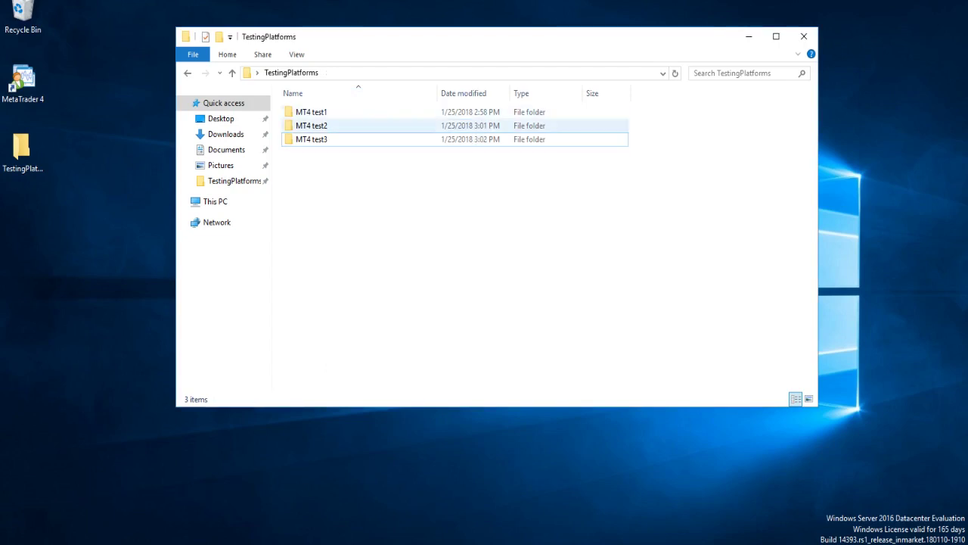
- Open MT4 test2 and inspect the existing terminal shortcut's properties without changing them
{"action": "left_click", "coordinate": [311, 126]}
{"action": "double_click", "coordinate": [311, 126]}
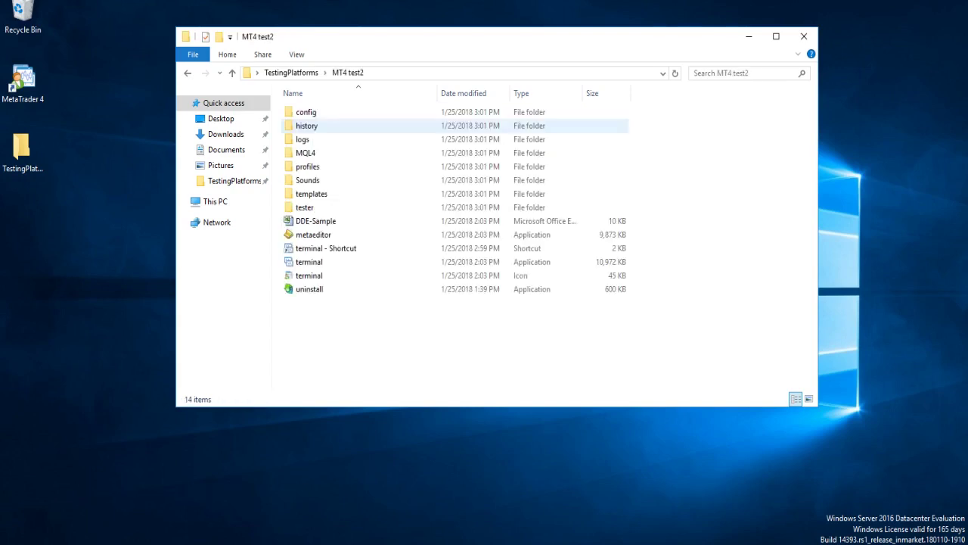
{"action": "left_click", "coordinate": [333, 248]}
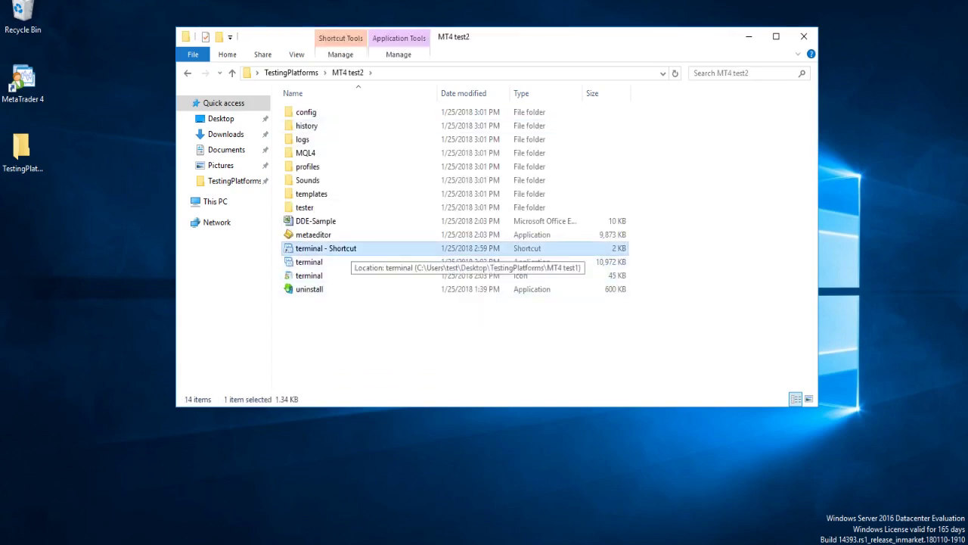
{"action": "right_click", "coordinate": [338, 248]}
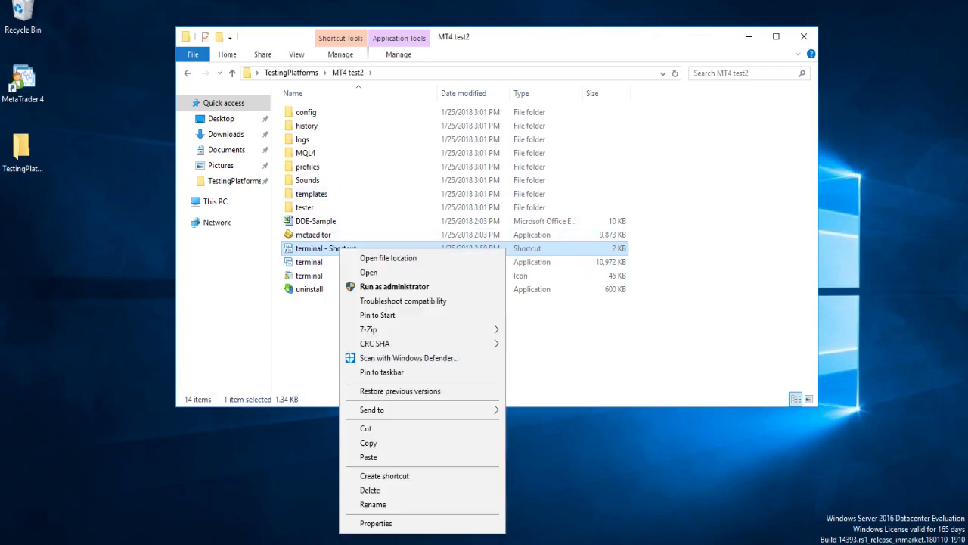
{"action": "left_click", "coordinate": [356, 523]}
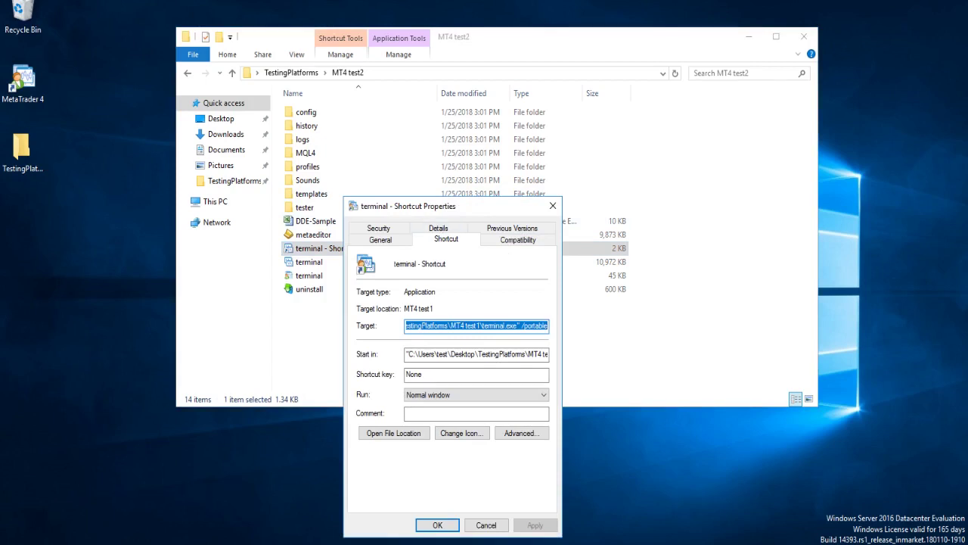
{"action": "left_click_drag", "start_coordinate": [454, 205], "coordinate": [560, 158]}
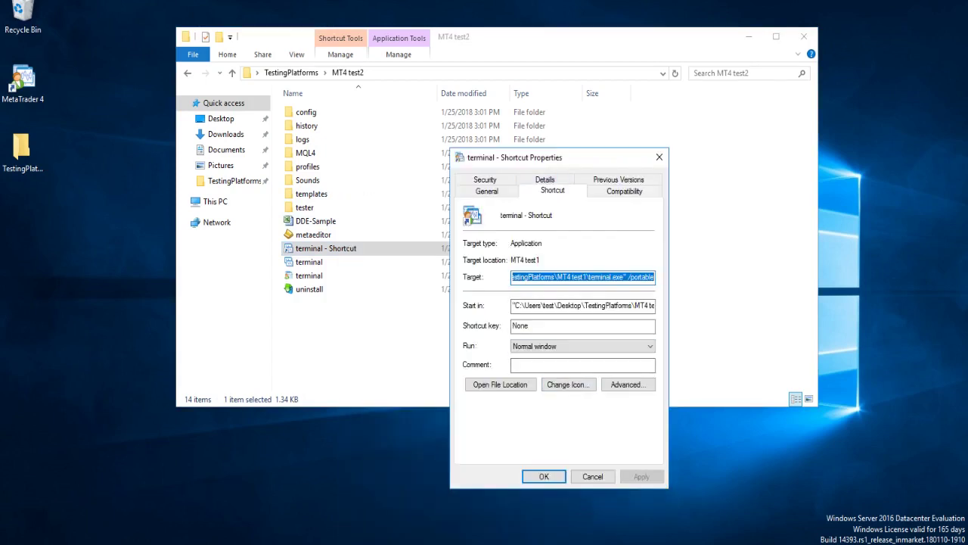
{"action": "left_click", "coordinate": [592, 476]}
{"action": "left_click", "coordinate": [308, 262]}
{"action": "left_click", "coordinate": [325, 249]}
{"action": "left_click", "coordinate": [291, 72]}
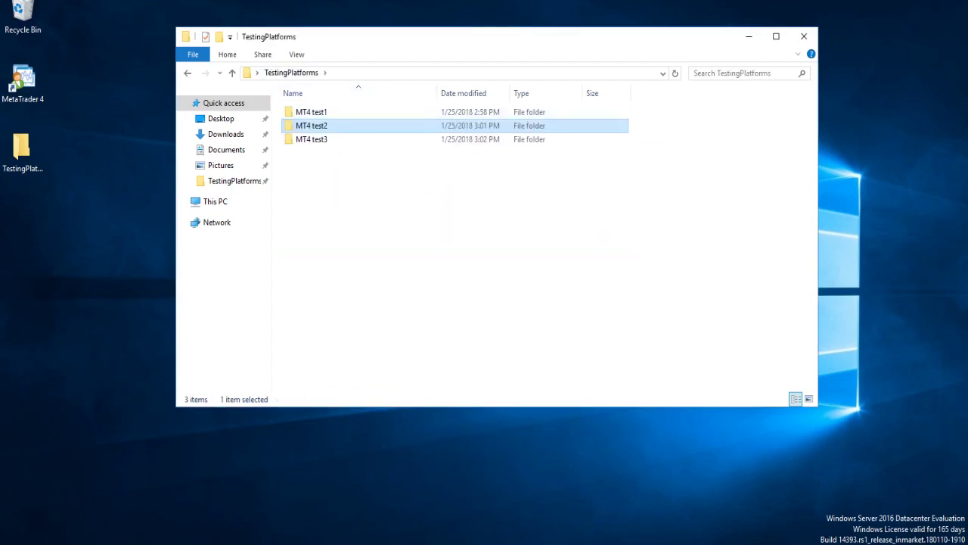
- In MT4 test2, replace the old terminal shortcut with a newly created one
{"action": "double_click", "coordinate": [310, 126]}
{"action": "left_click", "coordinate": [326, 249]}
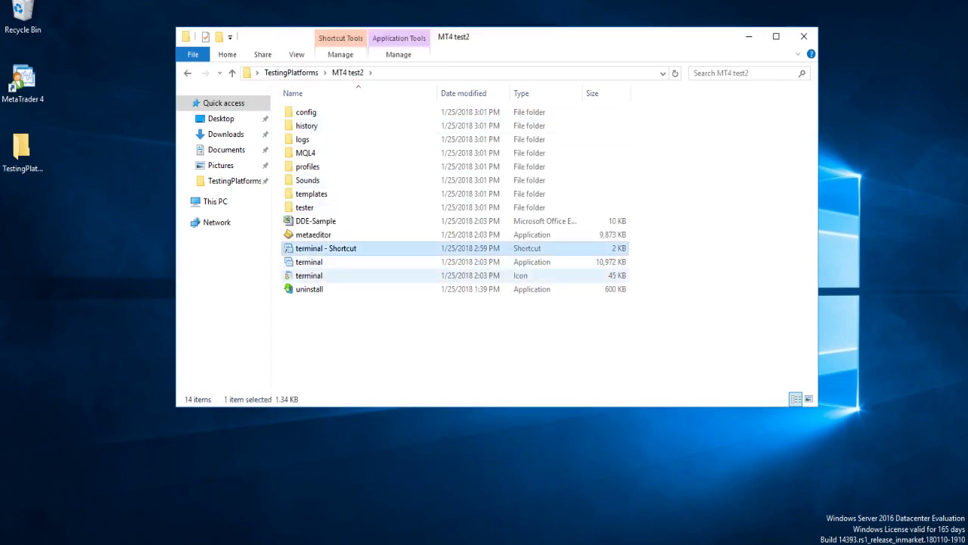
{"action": "key", "text": "Delete"}
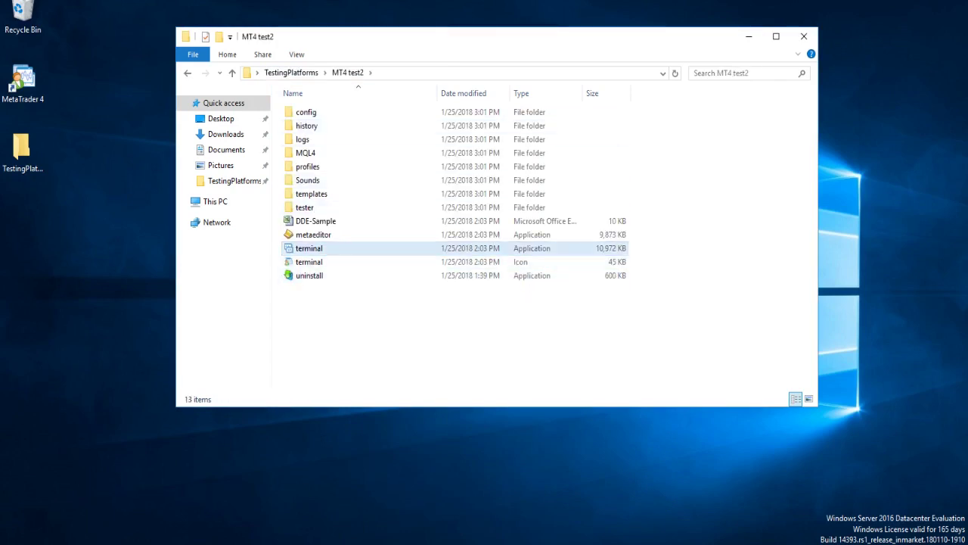
{"action": "right_click", "coordinate": [325, 251]}
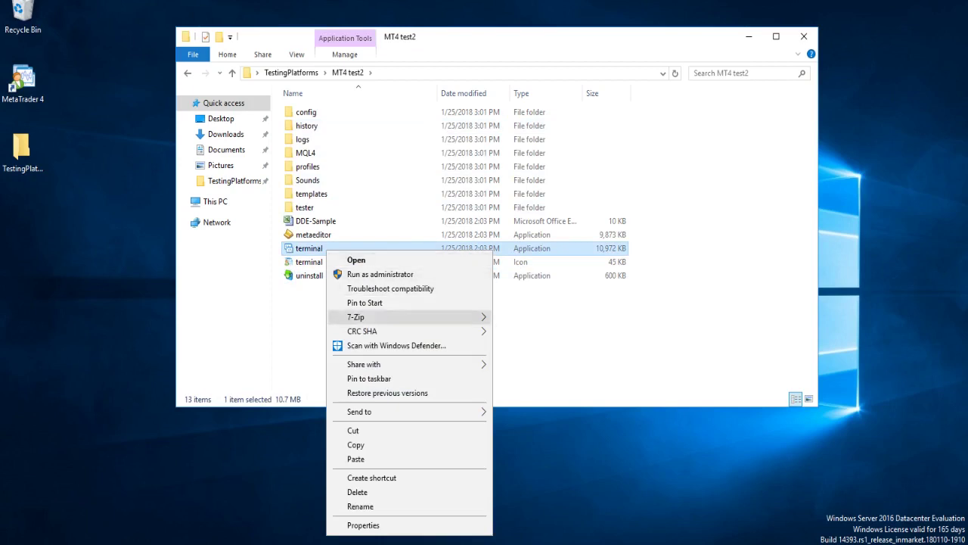
{"action": "left_click", "coordinate": [371, 478]}
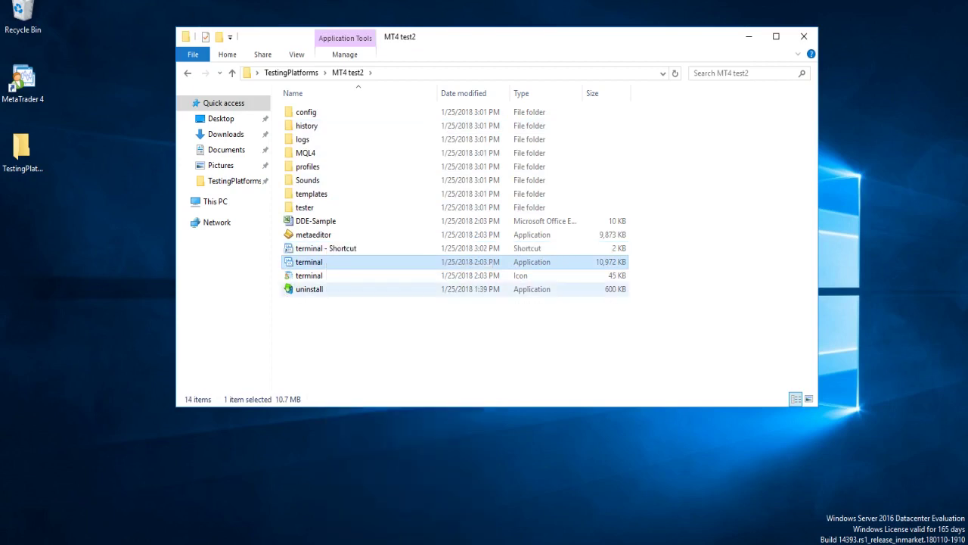
- Append /portable to the new shortcut's target and enable Run as administrator
{"action": "right_click", "coordinate": [337, 248]}
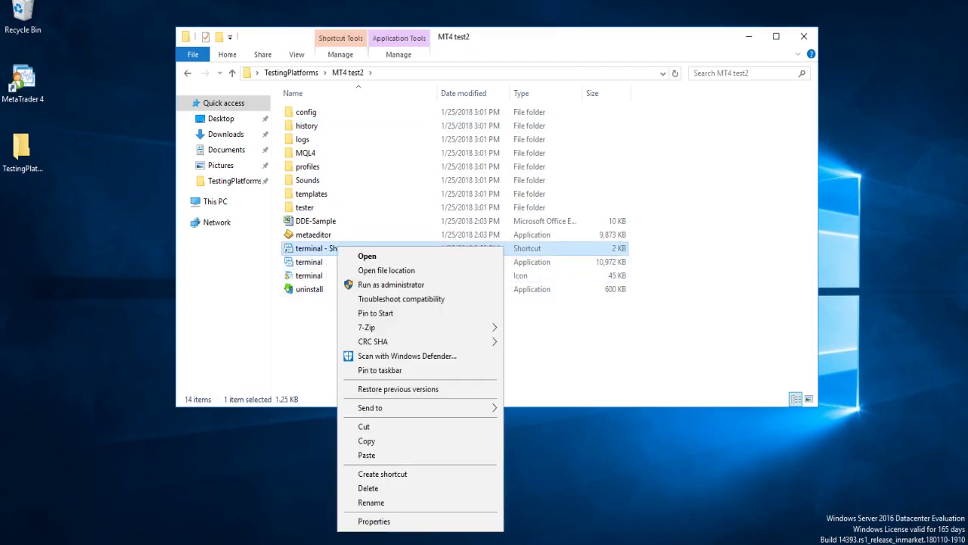
{"action": "left_click", "coordinate": [374, 521]}
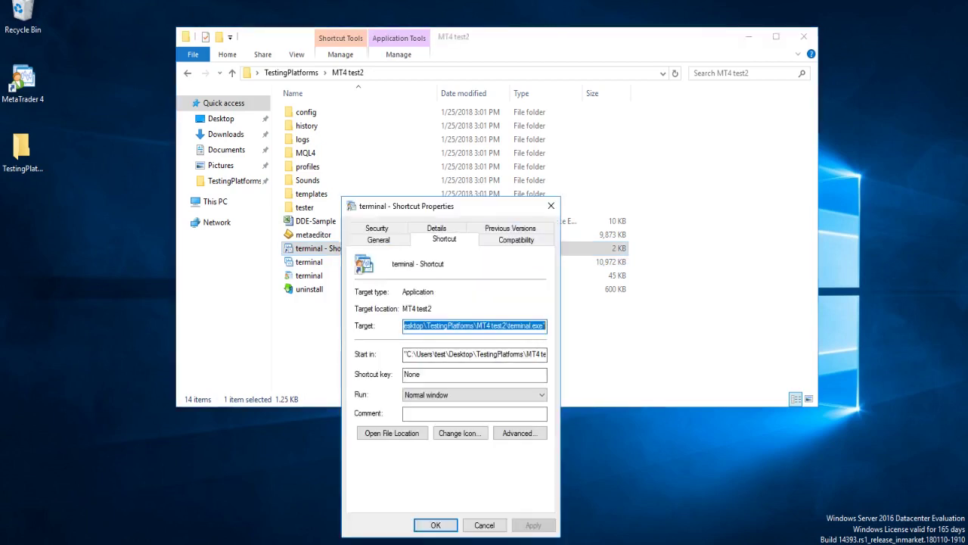
{"action": "left_click", "coordinate": [477, 325]}
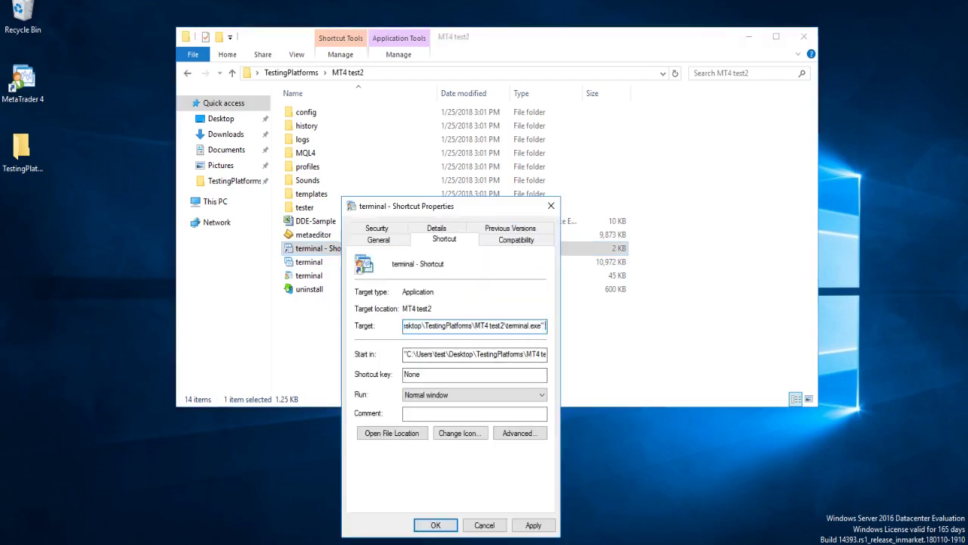
{"action": "type", "text": "/"}
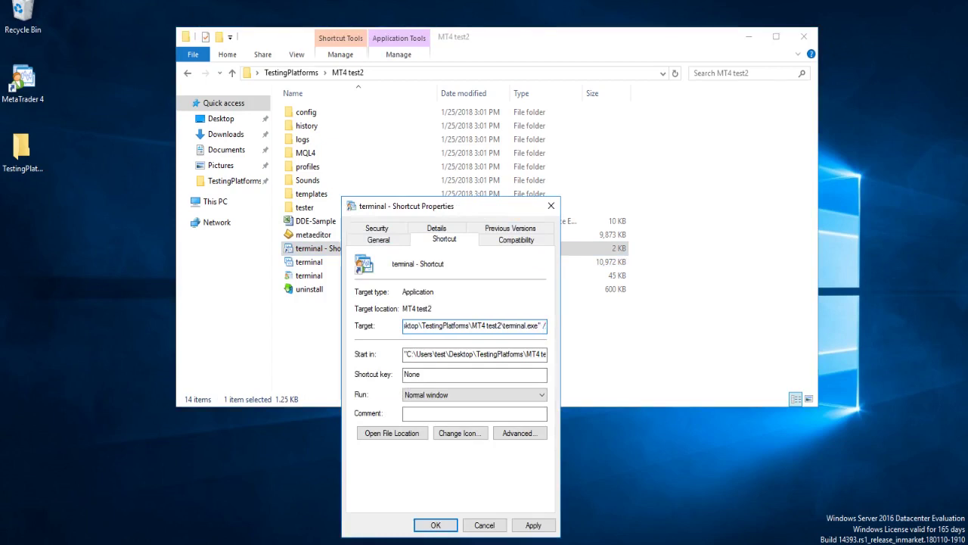
{"action": "type", "text": "portable"}
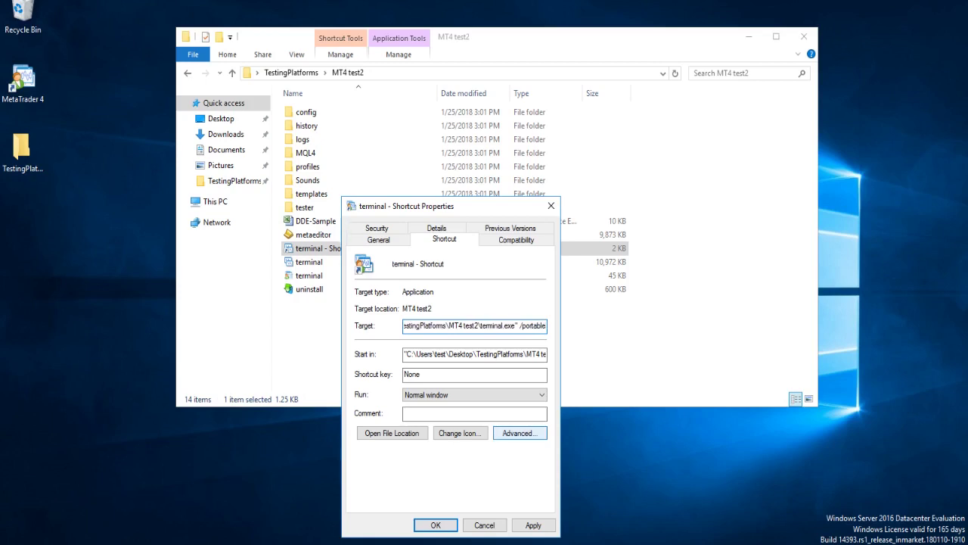
{"action": "left_click", "coordinate": [520, 432]}
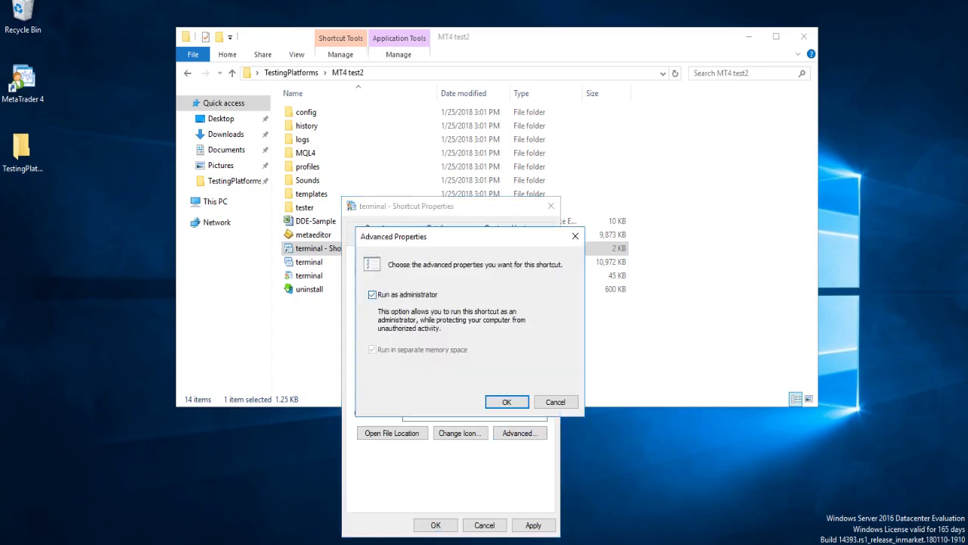
{"action": "left_click", "coordinate": [507, 401]}
{"action": "left_click", "coordinate": [533, 525]}
{"action": "left_click", "coordinate": [436, 525]}
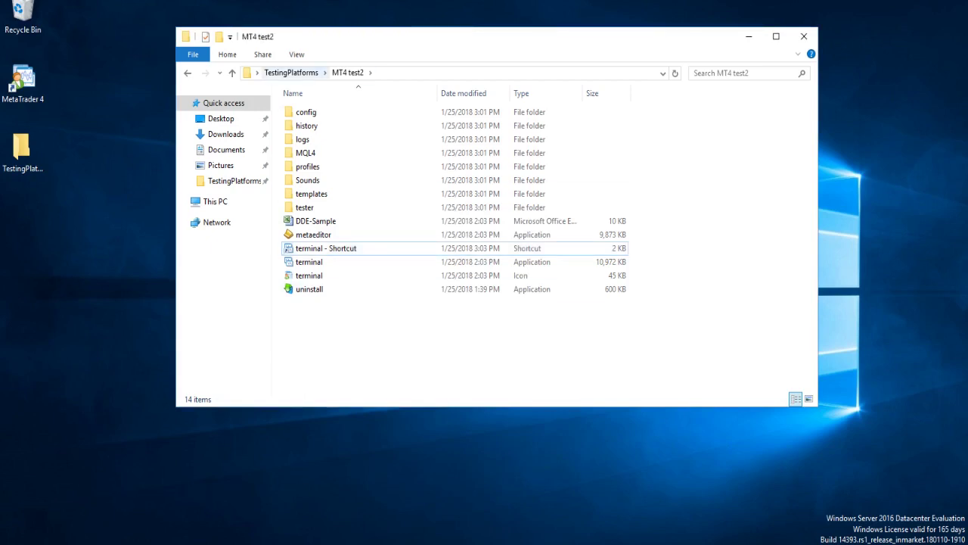
{"action": "left_click", "coordinate": [291, 73]}
- In MT4 test3, replace the copied terminal shortcut with a newly created one
{"action": "key", "text": "Down"}
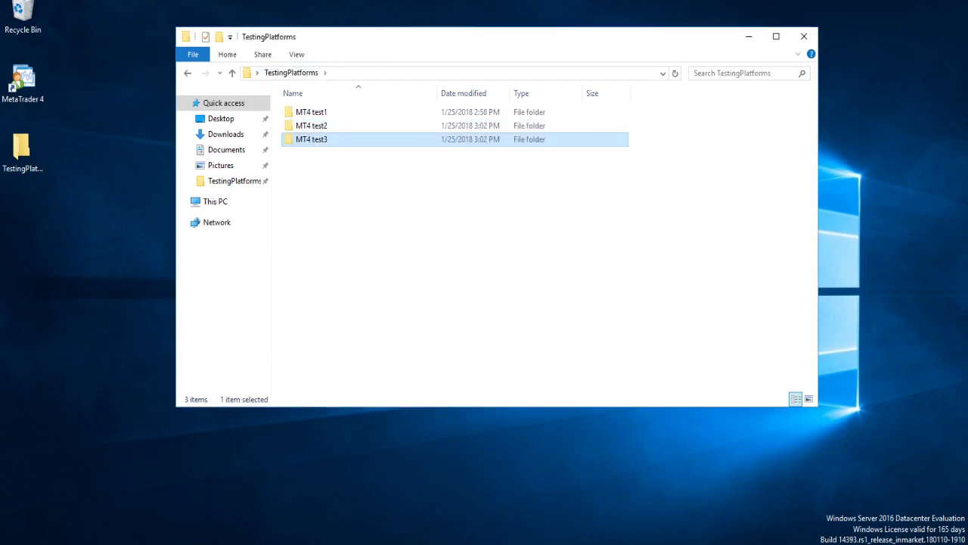
{"action": "key", "text": "Return"}
{"action": "left_click", "coordinate": [326, 248]}
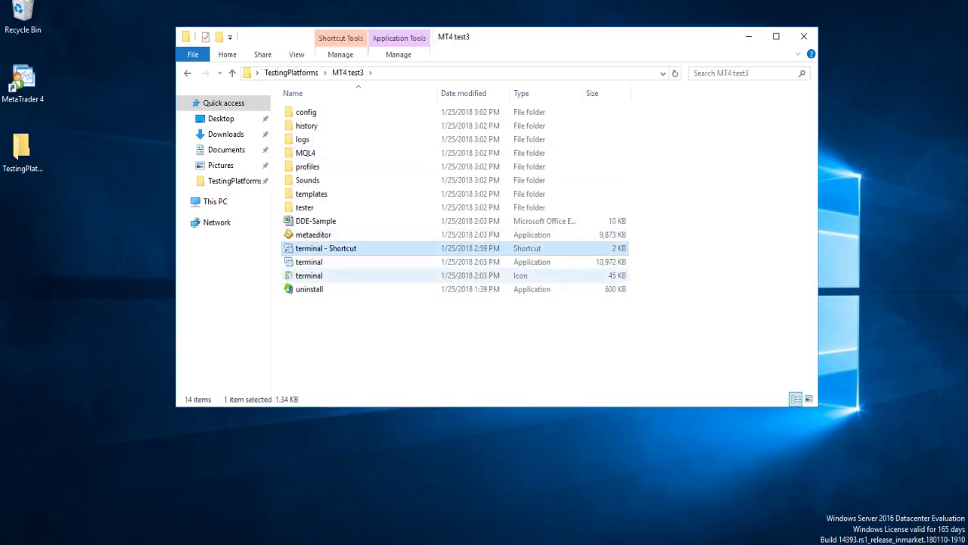
{"action": "key", "text": "Delete"}
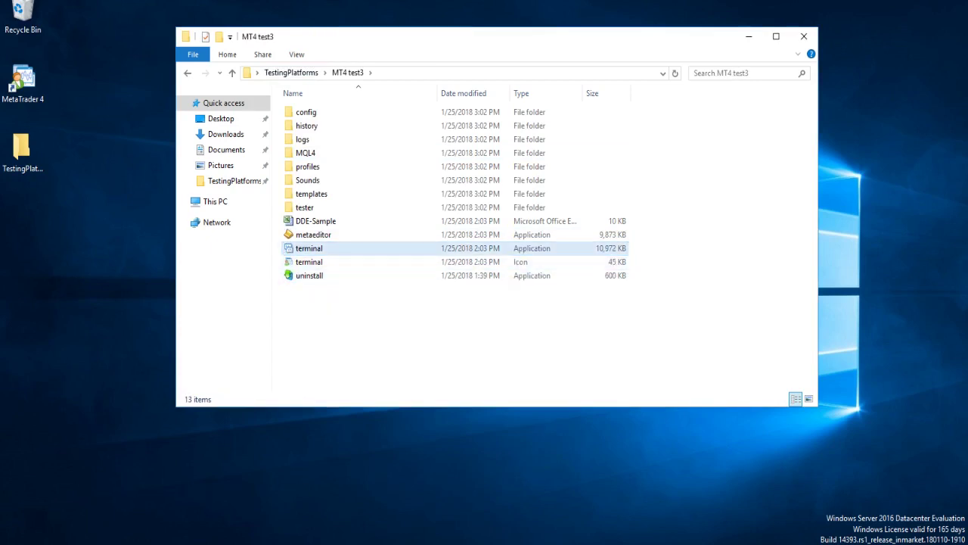
{"action": "right_click", "coordinate": [315, 248]}
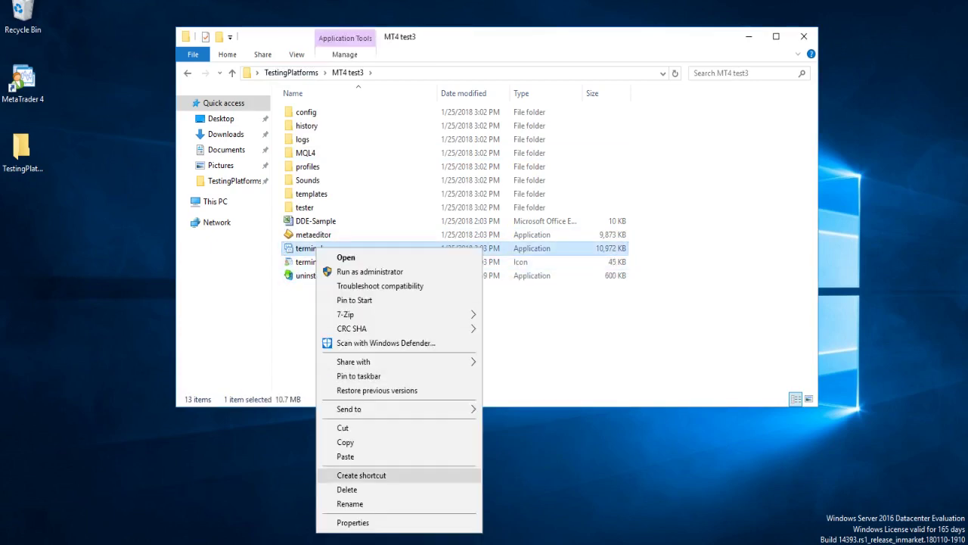
{"action": "left_click", "coordinate": [348, 474]}
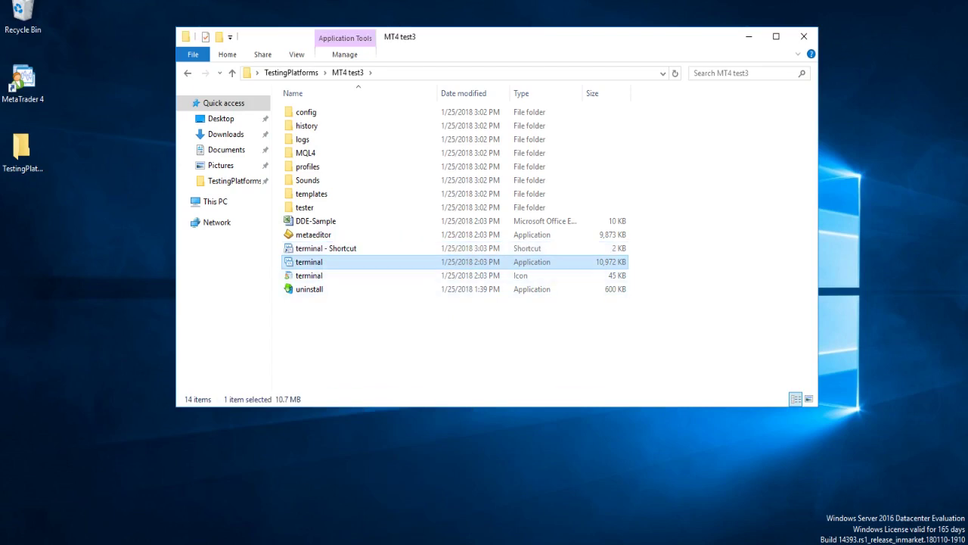
- Append /portable to the new shortcut's target and enable Run as administrator
{"action": "right_click", "coordinate": [346, 248]}
{"action": "left_click", "coordinate": [385, 523]}
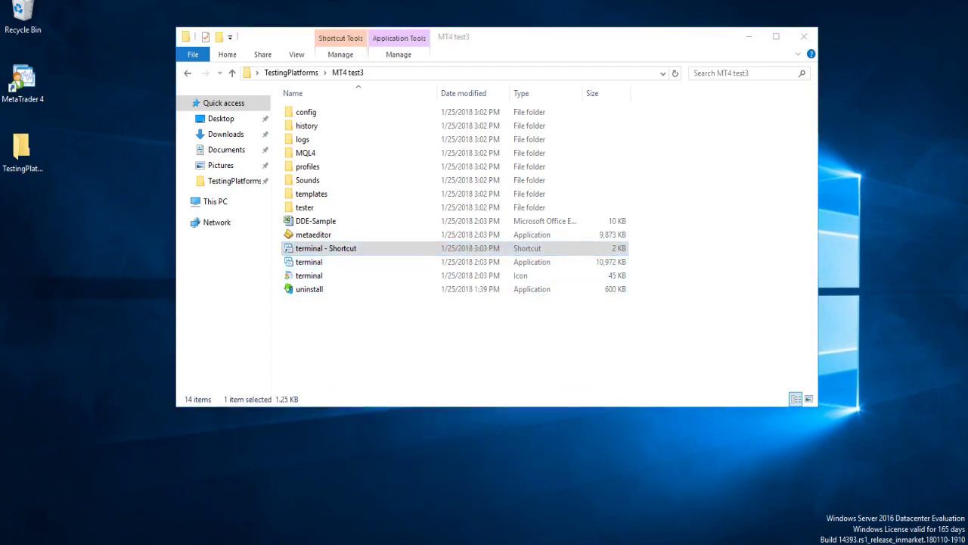
{"action": "left_click", "coordinate": [519, 325]}
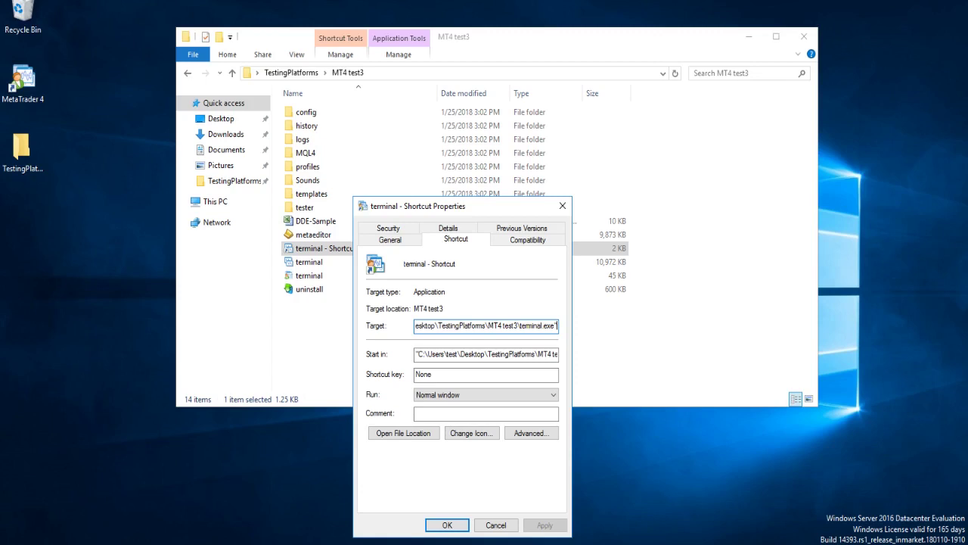
{"action": "type", "text": "/portable"}
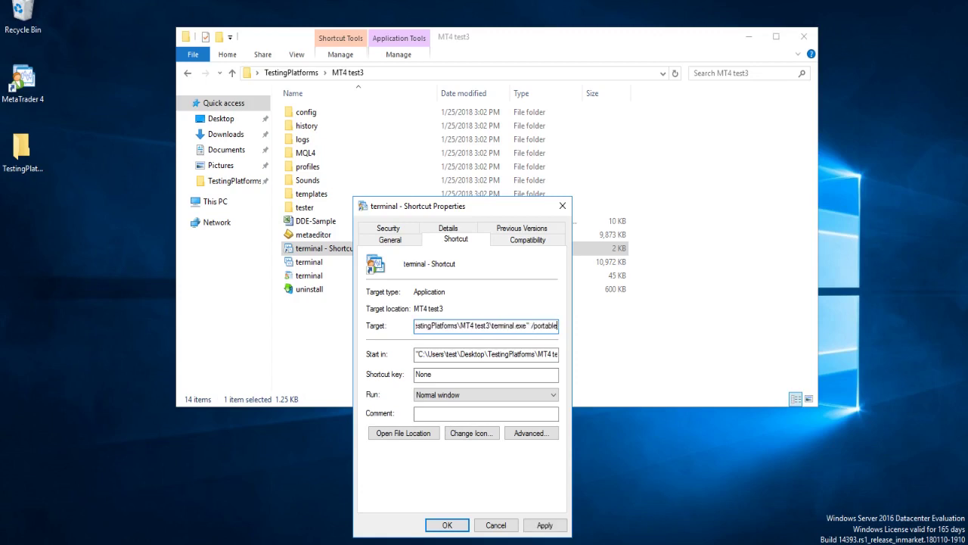
{"action": "left_click", "coordinate": [531, 432]}
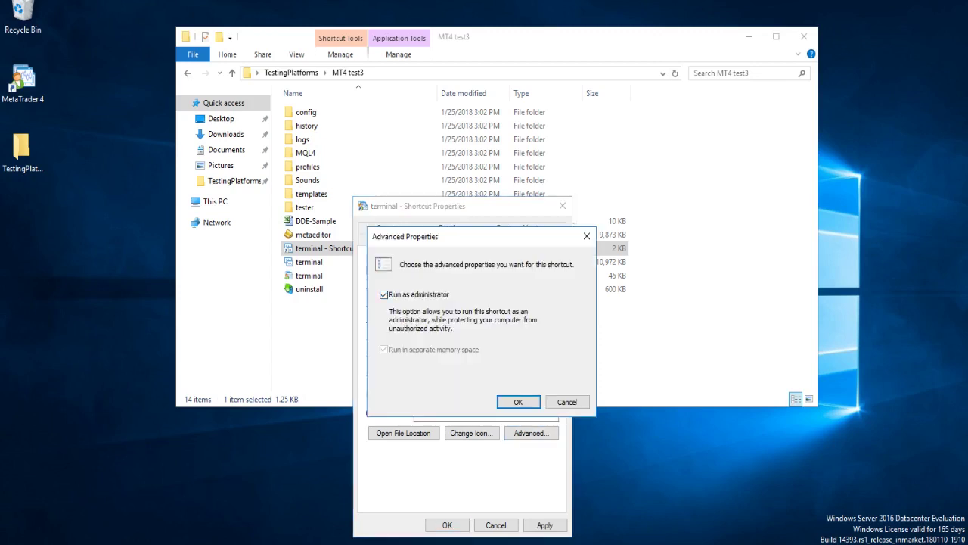
{"action": "left_click", "coordinate": [518, 402]}
{"action": "left_click", "coordinate": [545, 525]}
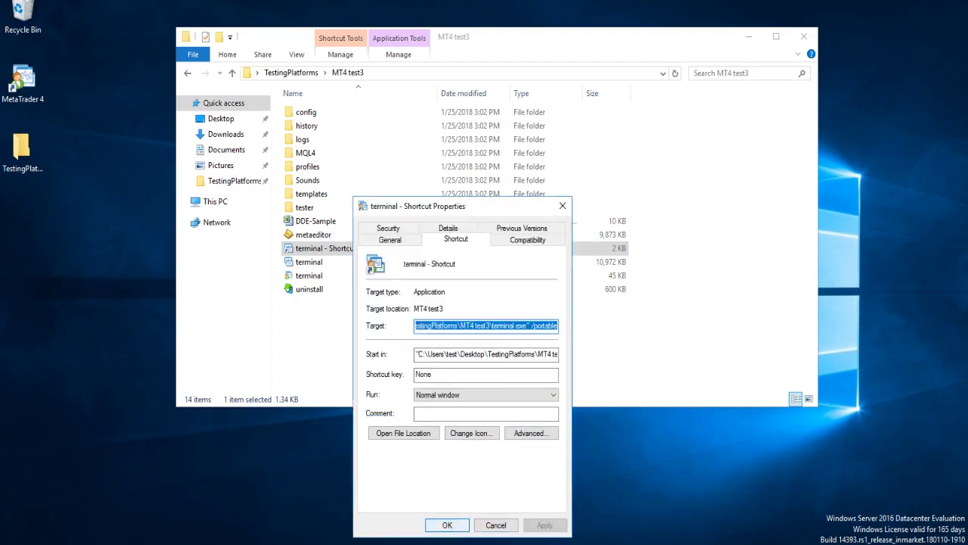
{"action": "left_click", "coordinate": [447, 525]}
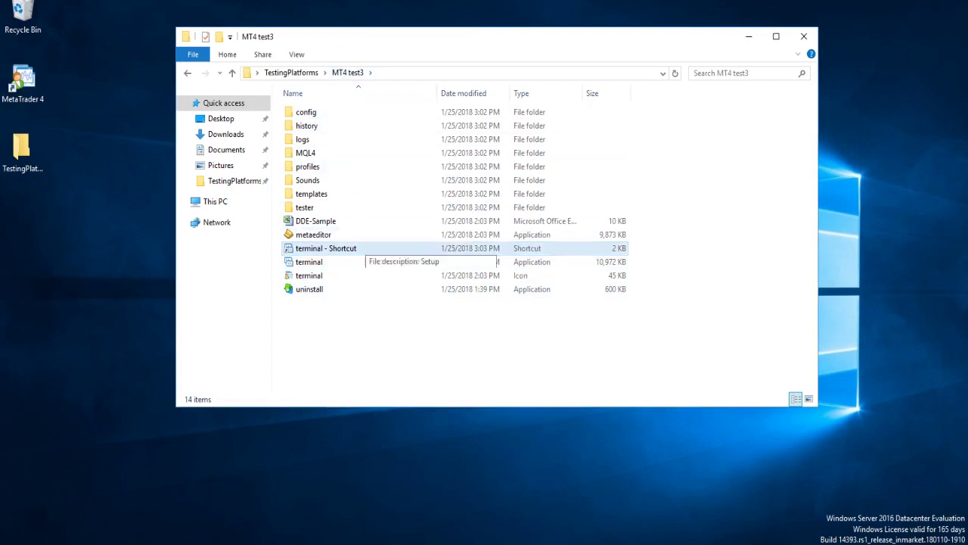
- Launch the MT4 test3 terminal as administrator from its shortcut
{"action": "double_click", "coordinate": [326, 248]}
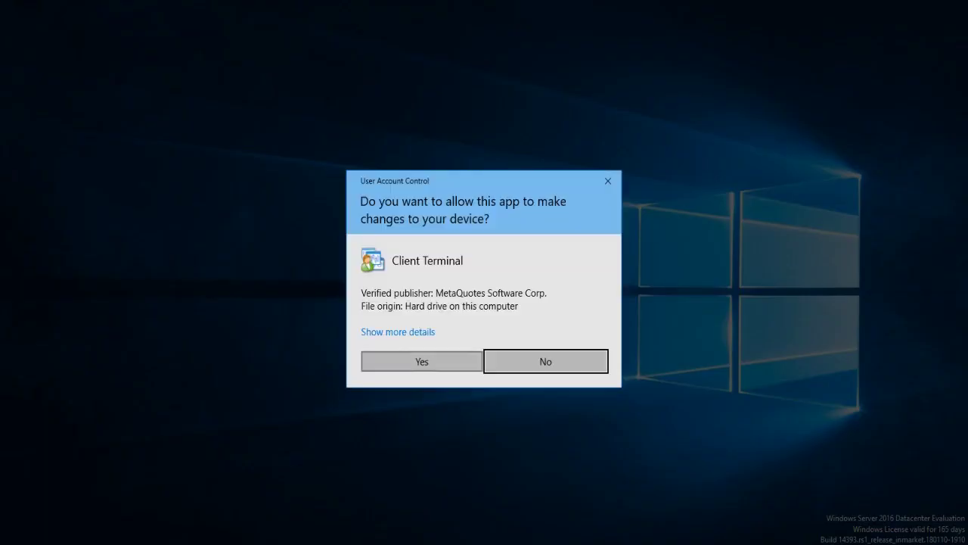
{"action": "left_click", "coordinate": [422, 361]}
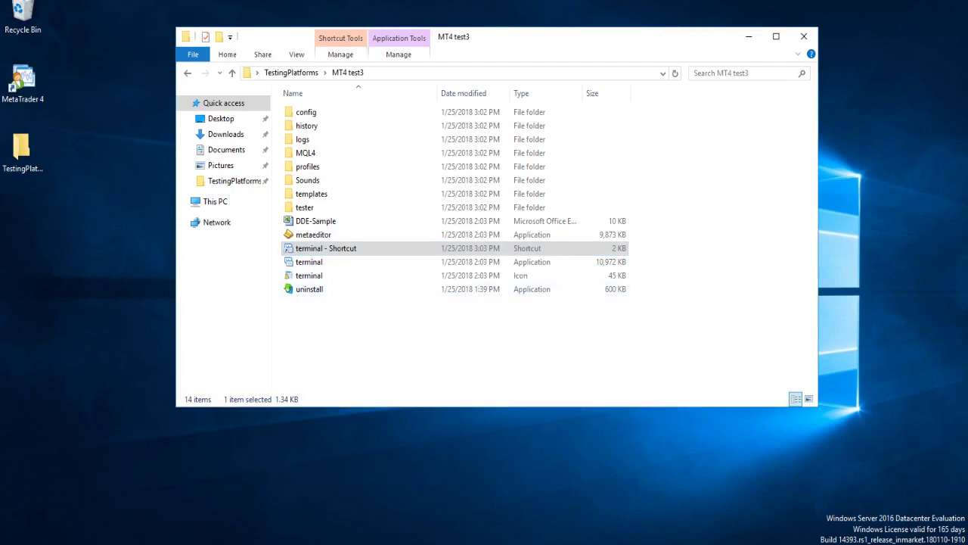
{"action": "left_click", "coordinate": [291, 73]}
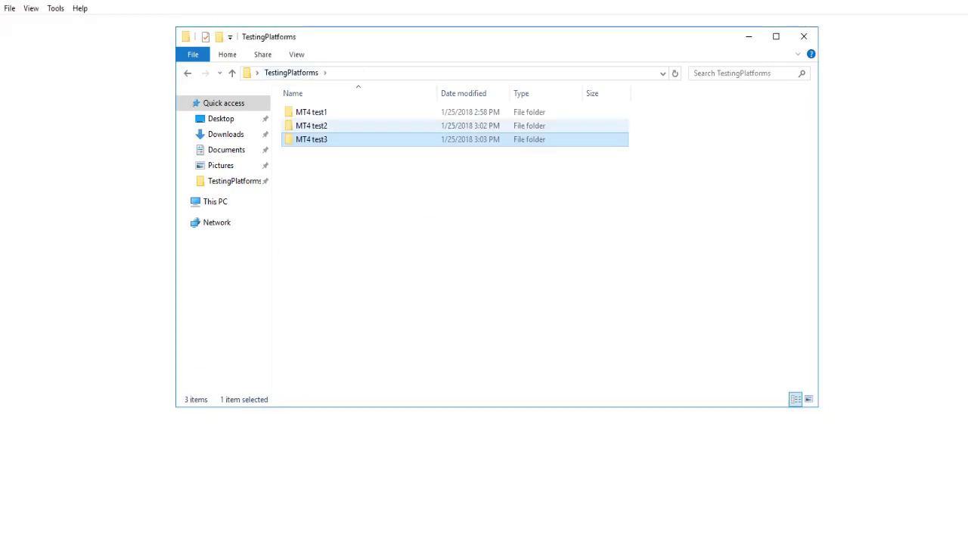
- Launch the MT4 test2 terminal as administrator and dismiss its login prompt
{"action": "key", "text": "Up"}
{"action": "key", "text": "Return"}
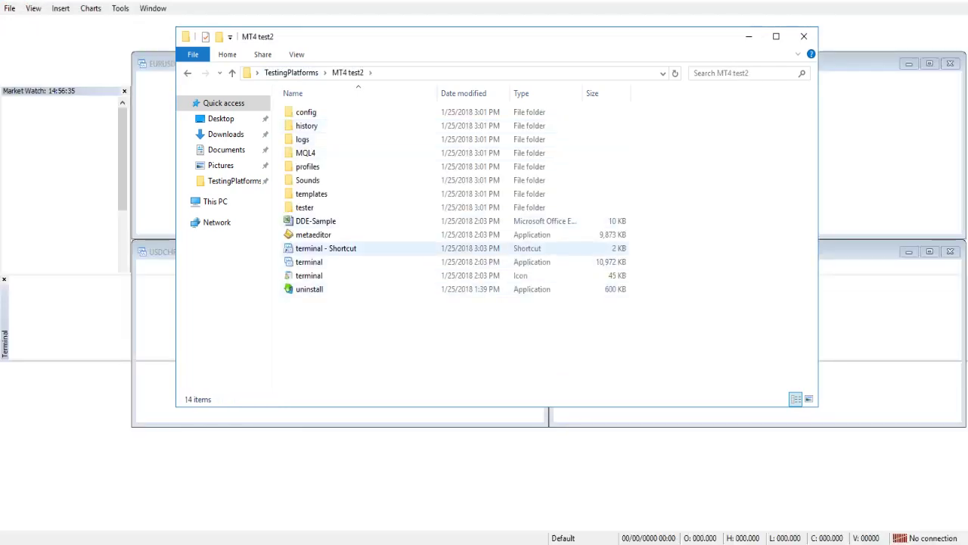
{"action": "left_click", "coordinate": [325, 248]}
{"action": "key", "text": "Return"}
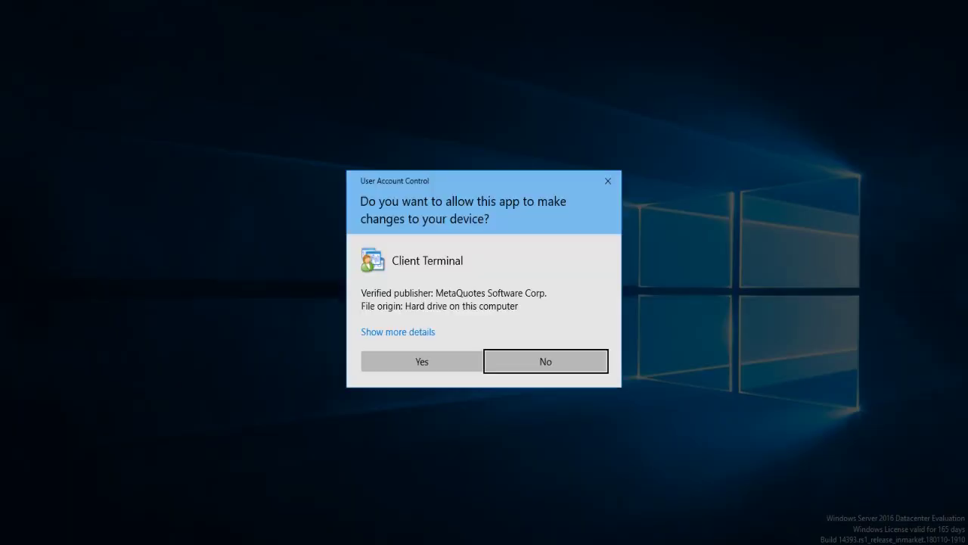
{"action": "left_click", "coordinate": [421, 361]}
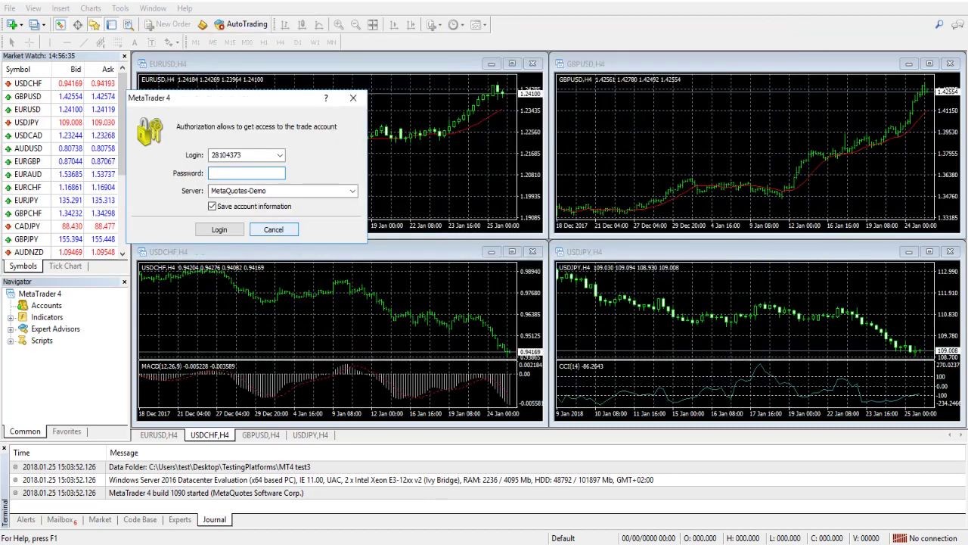
{"action": "left_click", "coordinate": [274, 229]}
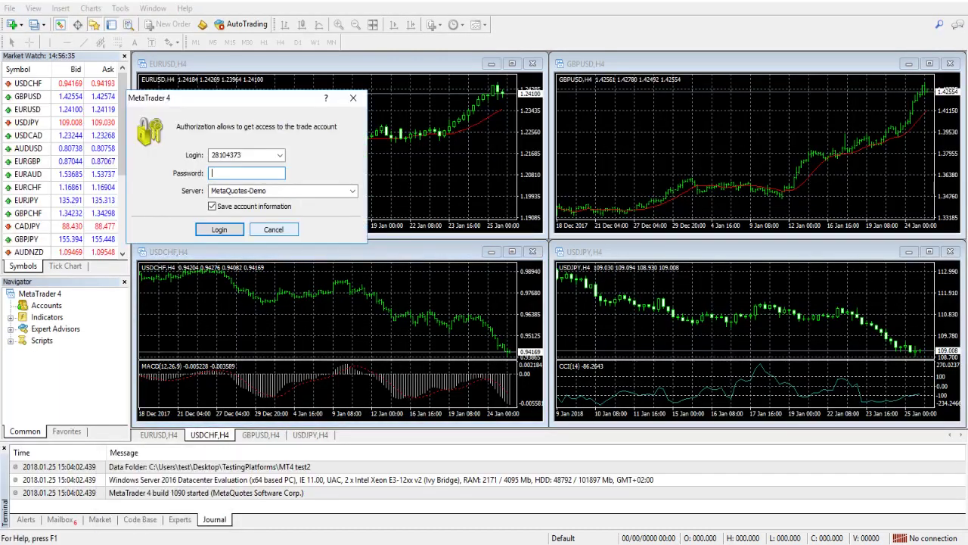
{"action": "key", "text": "Escape"}
{"action": "left_click", "coordinate": [10, 8]}
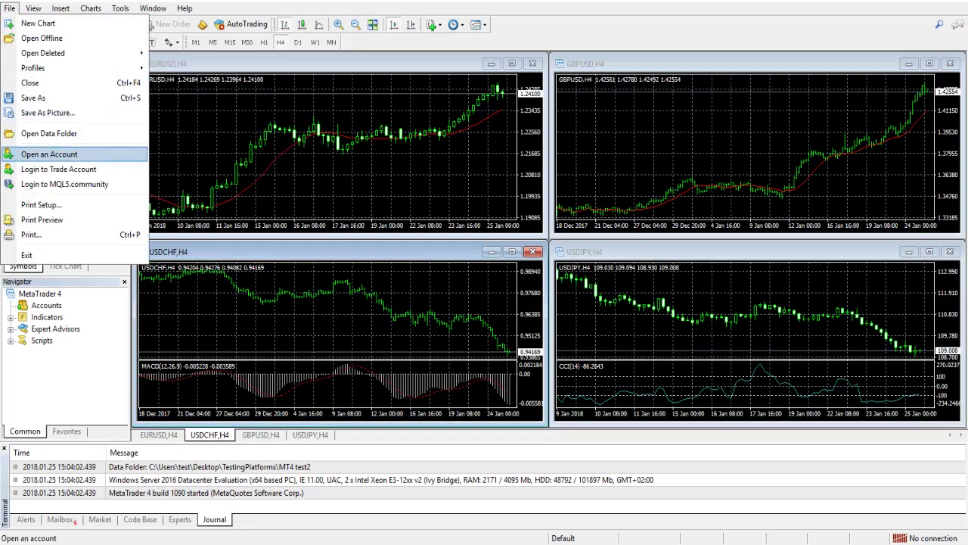
- Start a new demo account on the MetaQuotes-Demo server
{"action": "key", "text": "Down"}
{"action": "key", "text": "Up"}
{"action": "key", "text": "Return"}
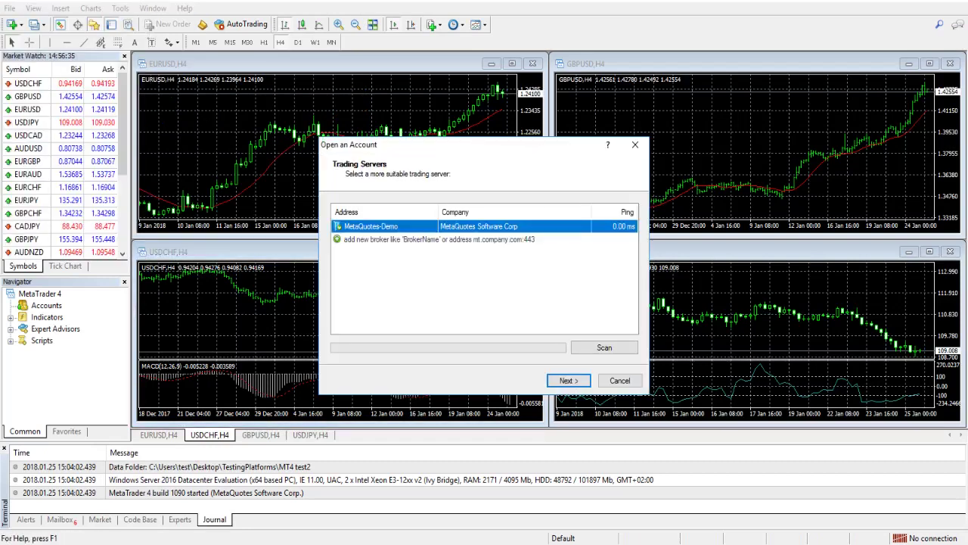
{"action": "key", "text": "Return"}
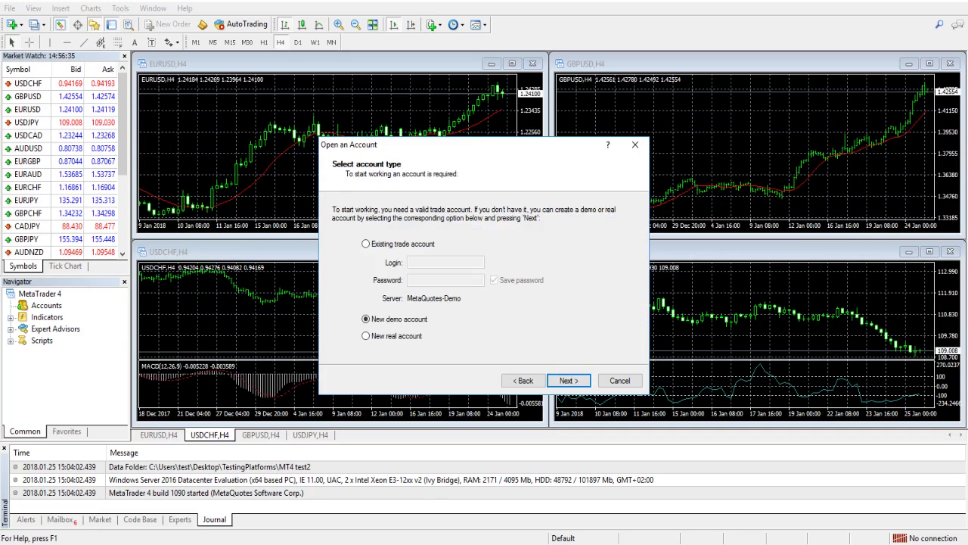
{"action": "key", "text": "Return"}
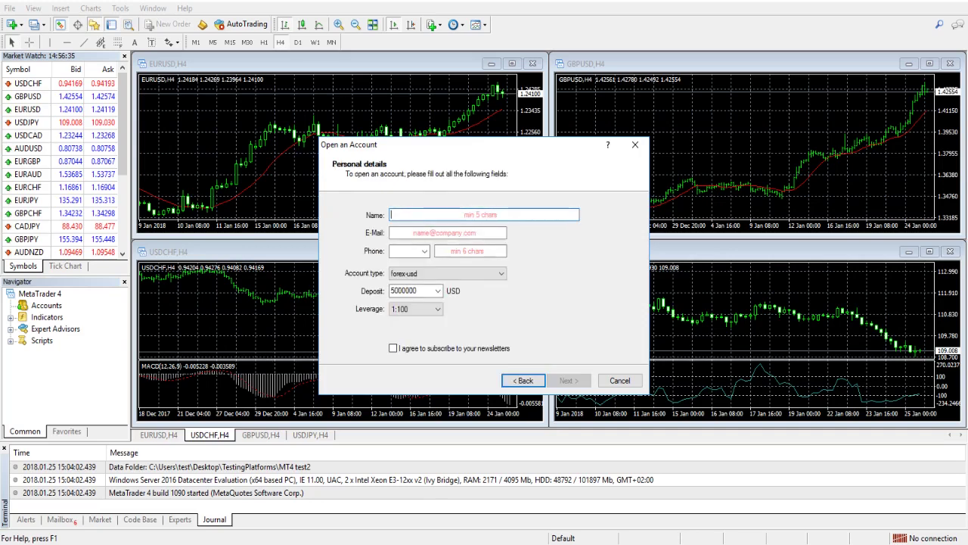
- Enter the holder's name, e-mail and phone number, tick the agreement, and complete registration
{"action": "type", "text": "john doe"}
{"action": "key", "text": "Tab"}
{"action": "type", "text": "john"}
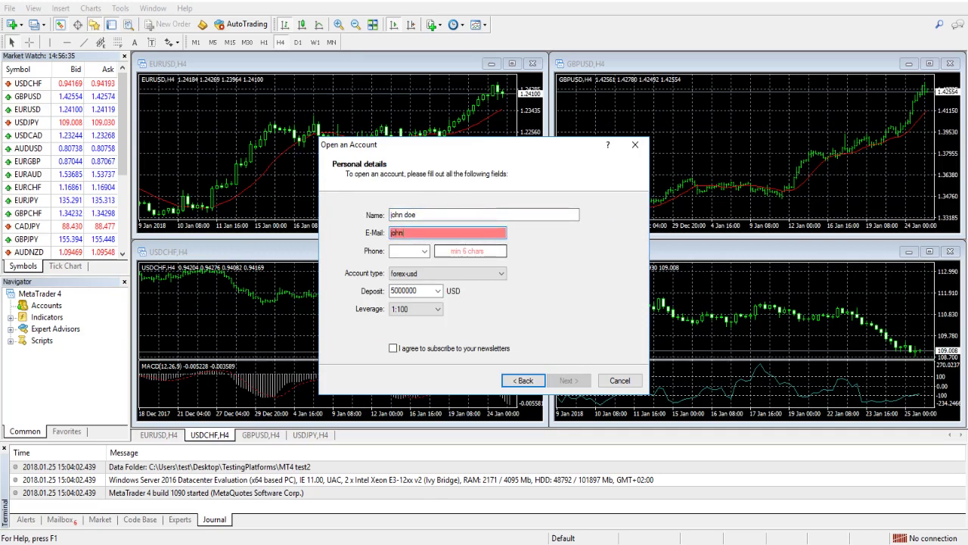
{"action": "type", "text": "@doe."}
{"action": "type", "text": "com"}
{"action": "key", "text": "Tab"}
{"action": "type", "text": "44"}
{"action": "key", "text": "Tab"}
{"action": "key", "text": "Tab"}
{"action": "key", "text": "Tab"}
{"action": "key", "text": "Tab"}
{"action": "key", "text": "space"}
{"action": "key", "text": "Return"}
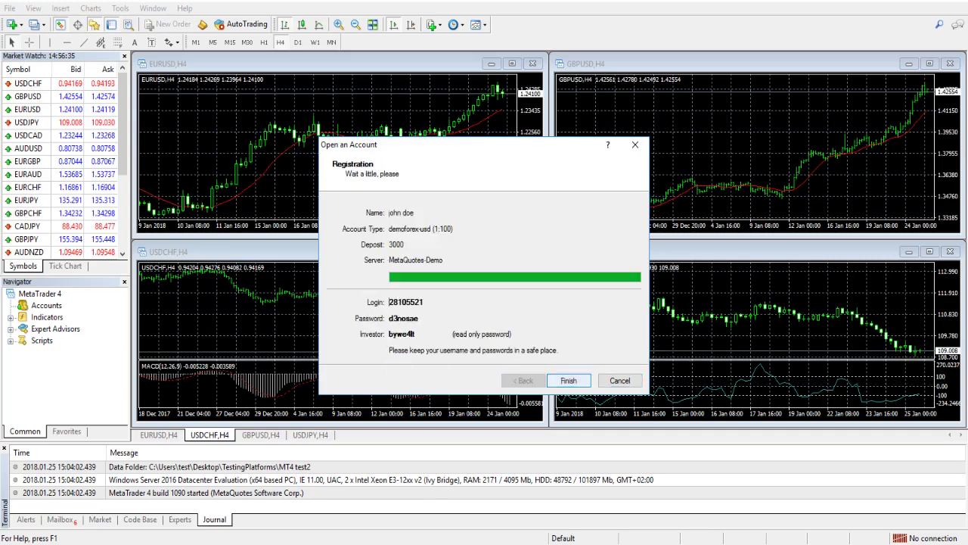
{"action": "key", "text": "Return"}
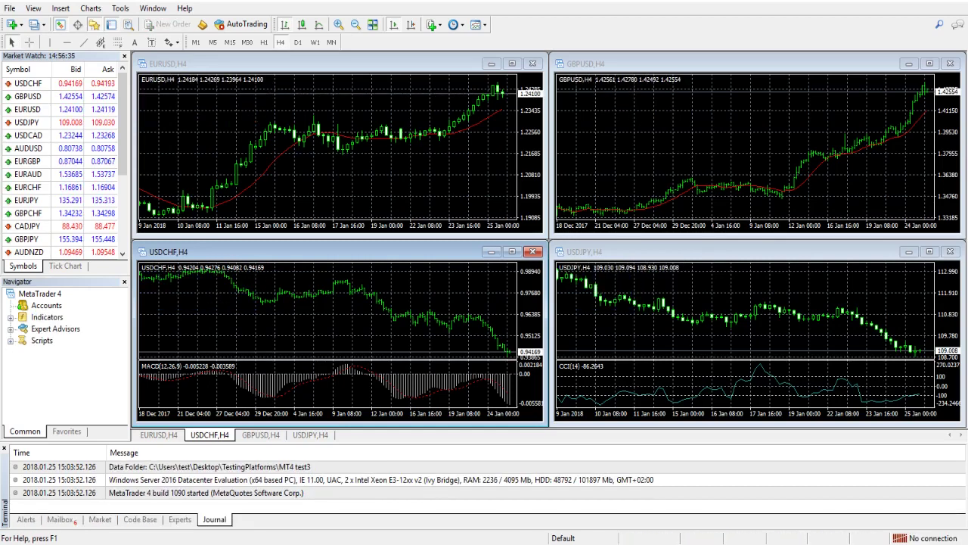
- In the MT4 test3 instance, cancel the new-account wizard and browse the File menu login options
{"action": "left_click", "coordinate": [10, 8]}
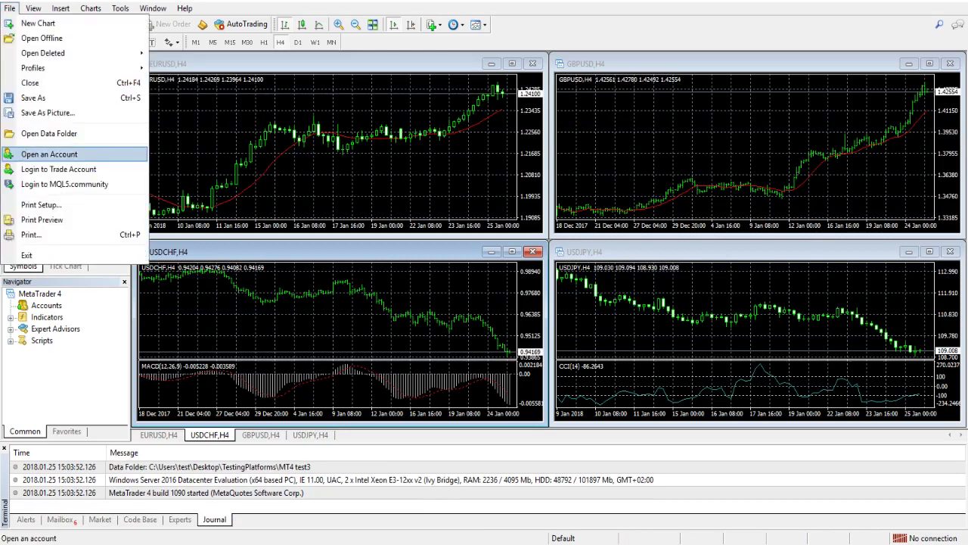
{"action": "key", "text": "Return"}
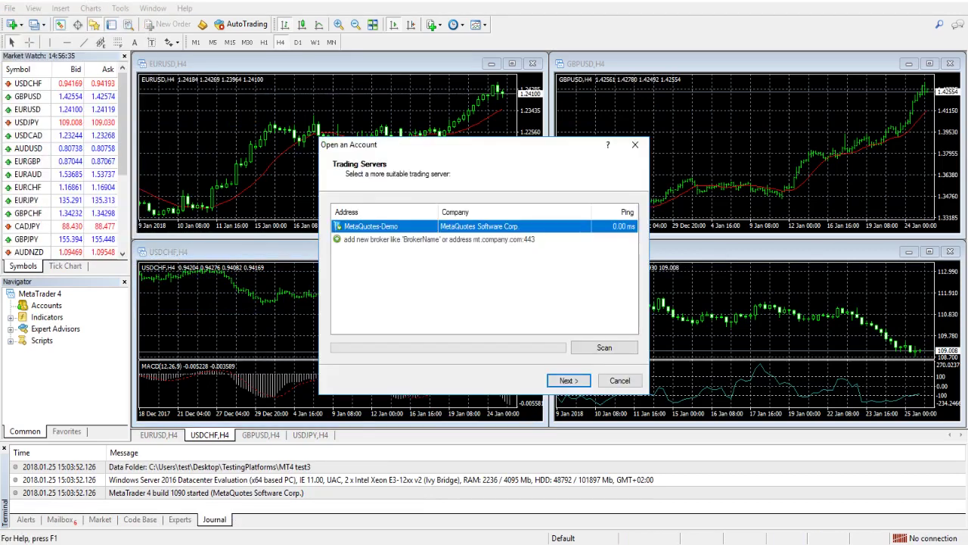
{"action": "left_click", "coordinate": [620, 380]}
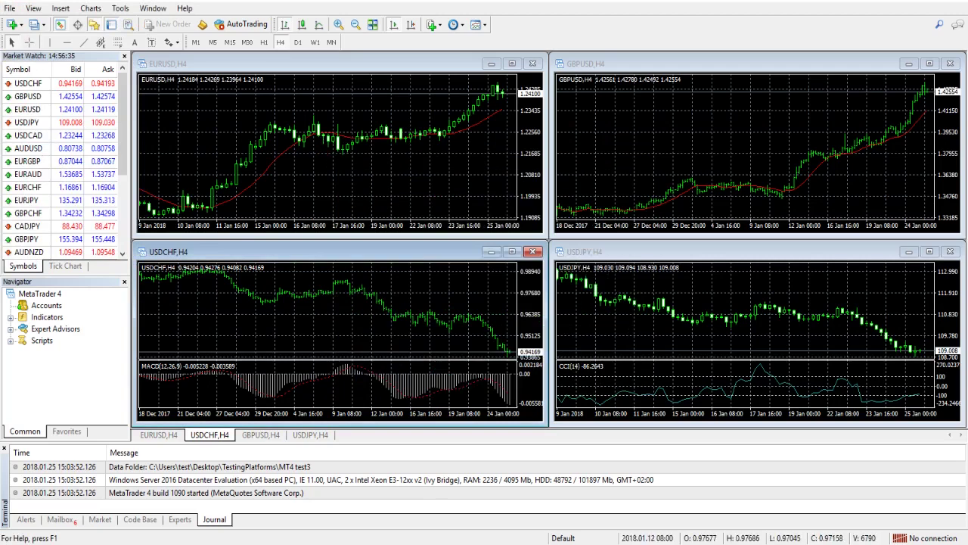
{"action": "key", "text": "alt+f"}
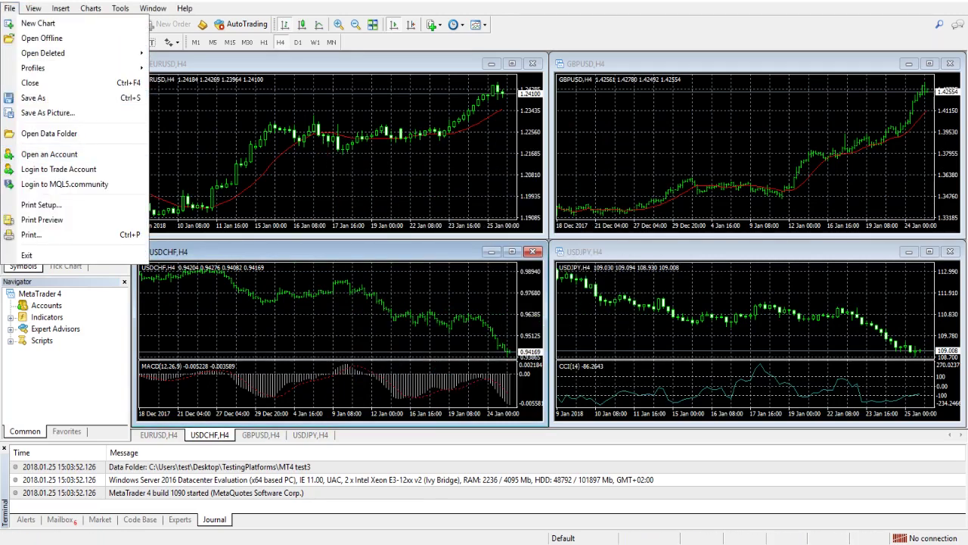
{"action": "key", "text": "Escape"}
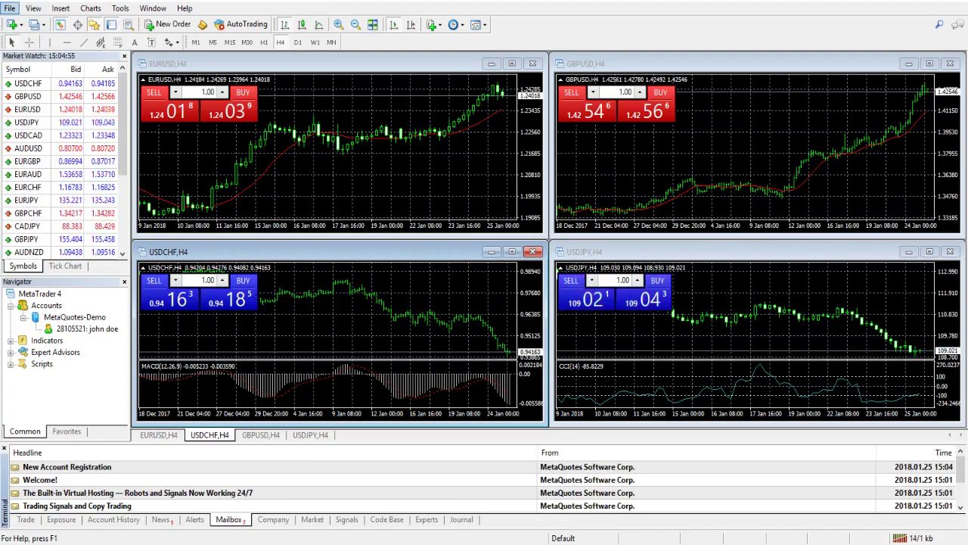
{"action": "key", "text": "alt+f"}
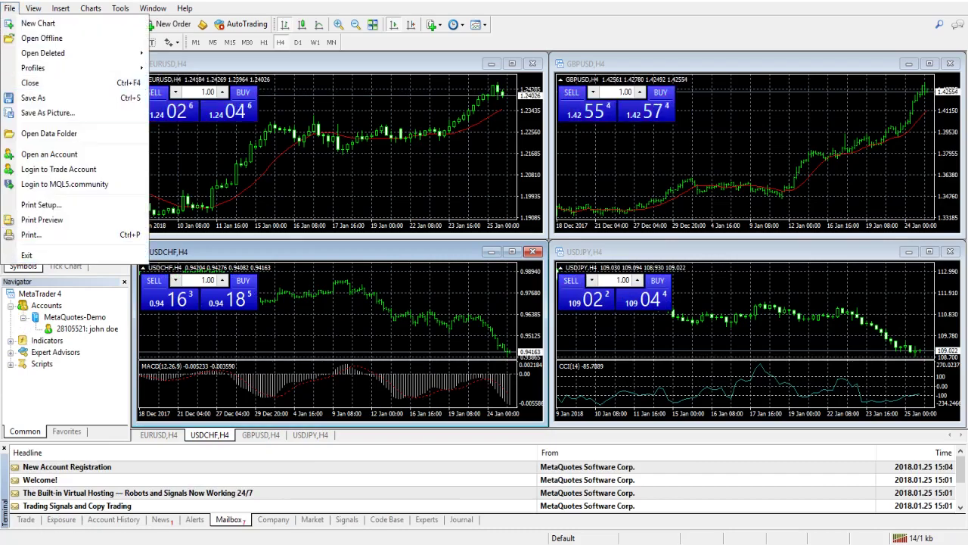
{"action": "key", "text": "Escape"}
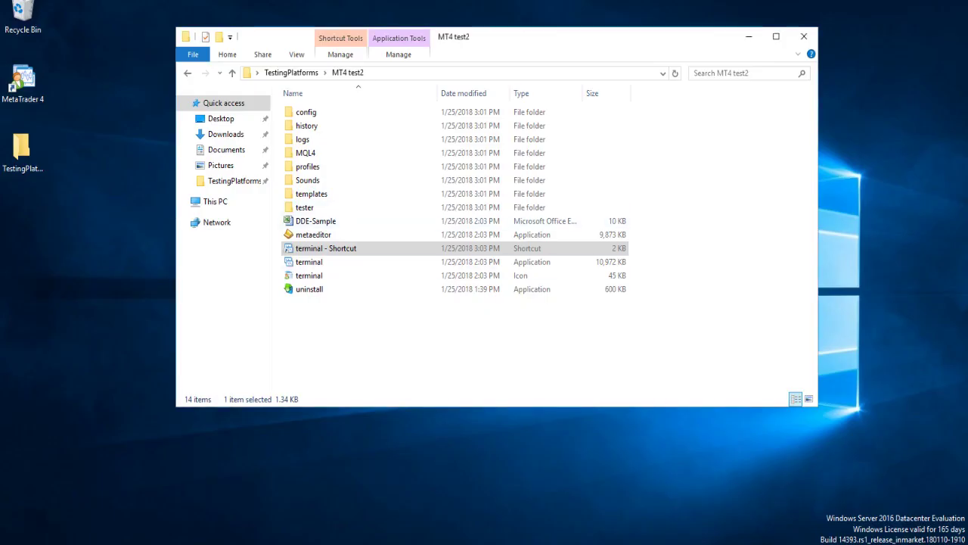
- Go up from MT4 test2 to TestingPlatforms and select the MT4 test3 folder
{"action": "left_click", "coordinate": [665, 227]}
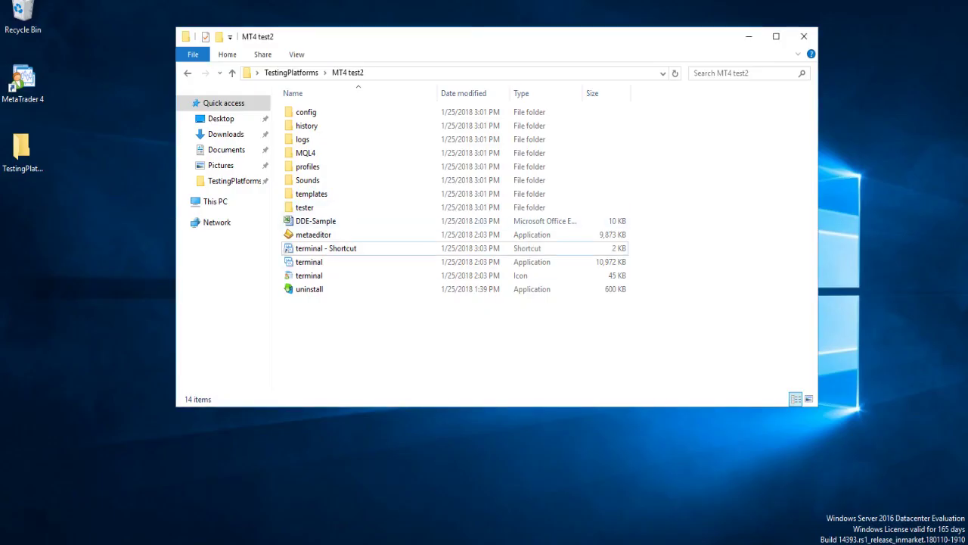
{"action": "key", "text": "alt+Up"}
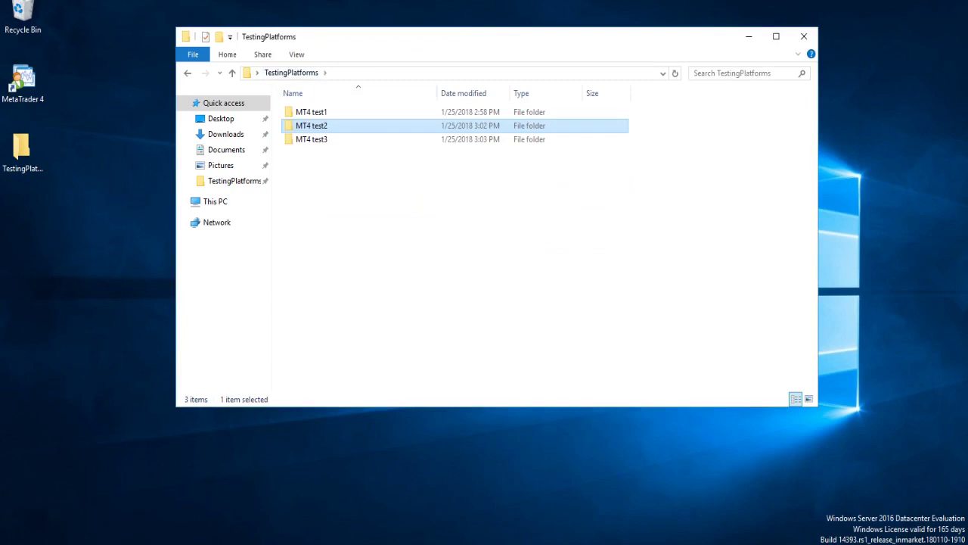
{"action": "key", "text": "Up"}
{"action": "key", "text": "Down"}
{"action": "key", "text": "Down"}
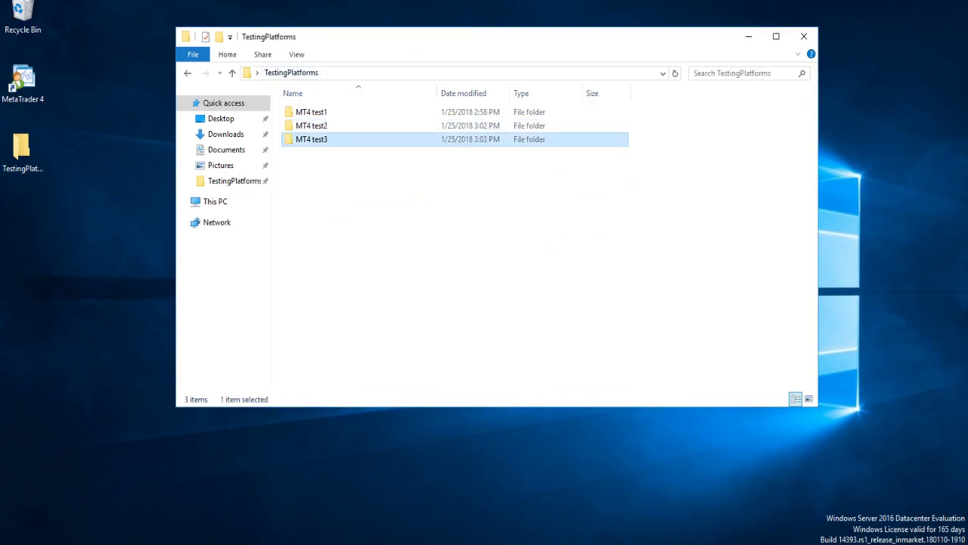